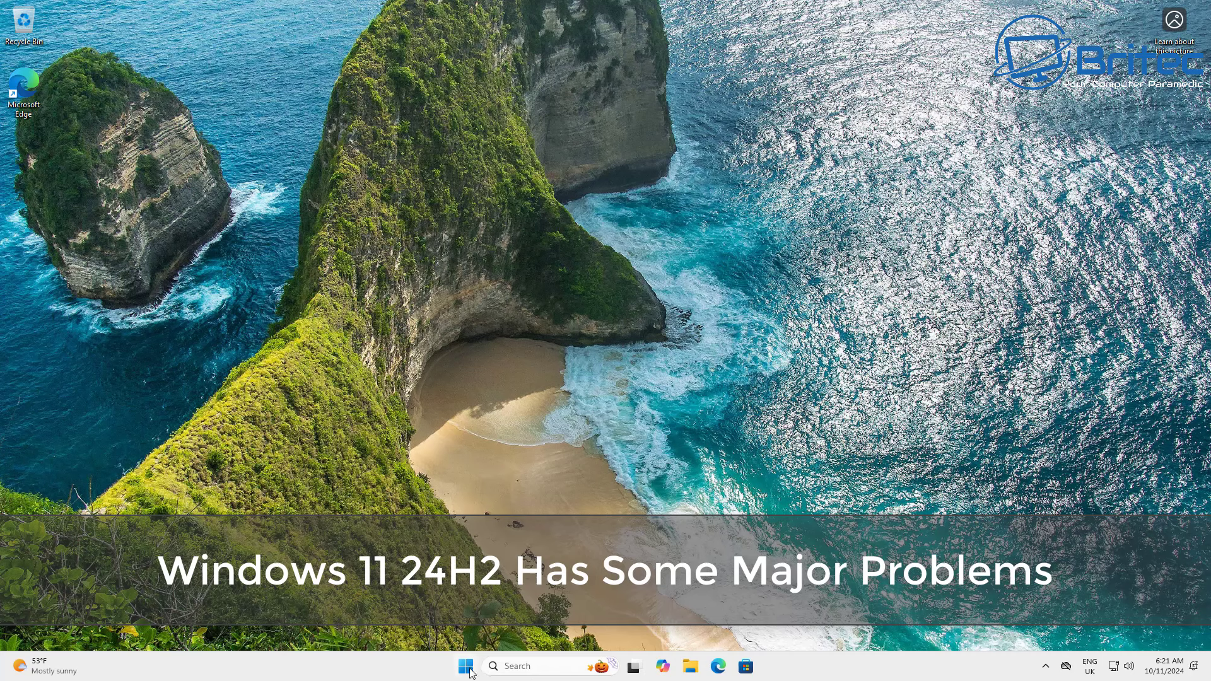
Step: Check the Windows version (24H2) and OS build 26100.1742 on the System About page
right_click(467, 667)
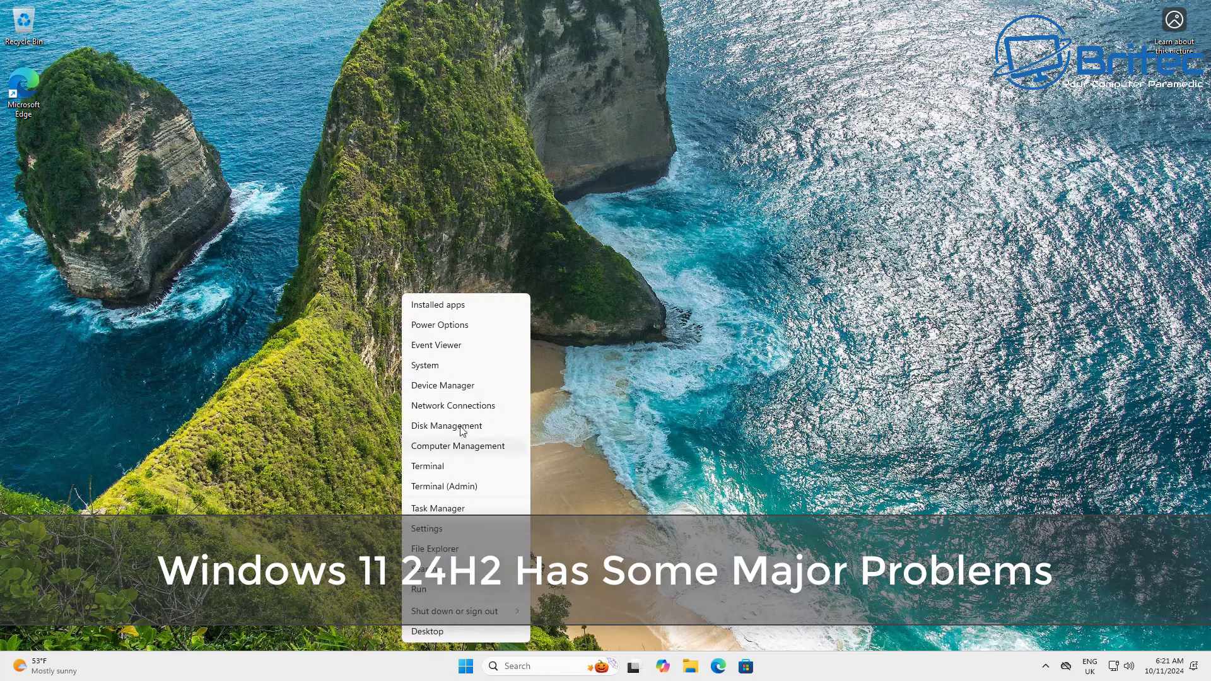
left_click(457, 365)
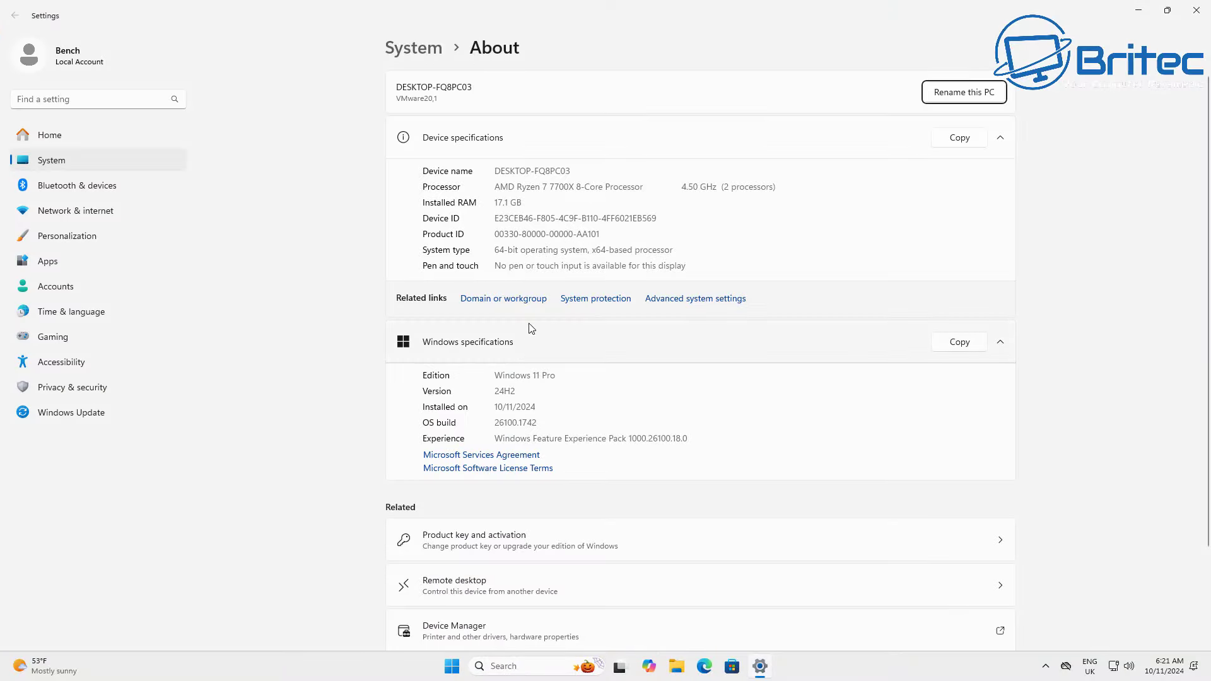
double_click(505, 392)
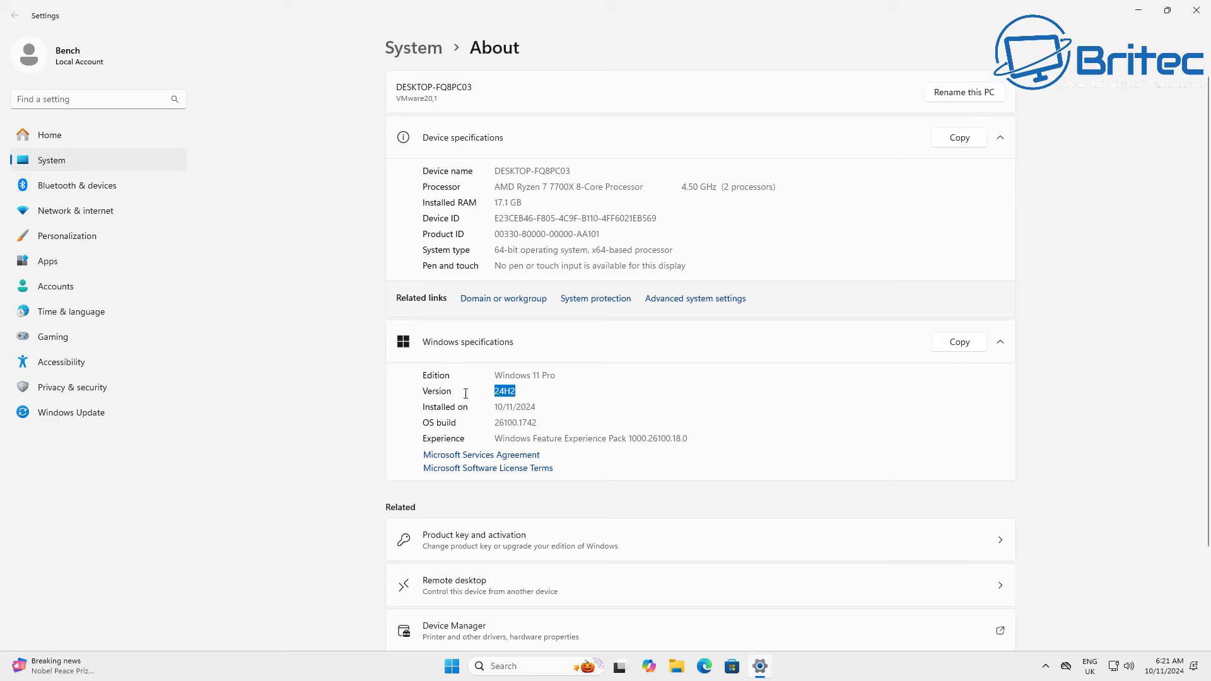
double_click(515, 423)
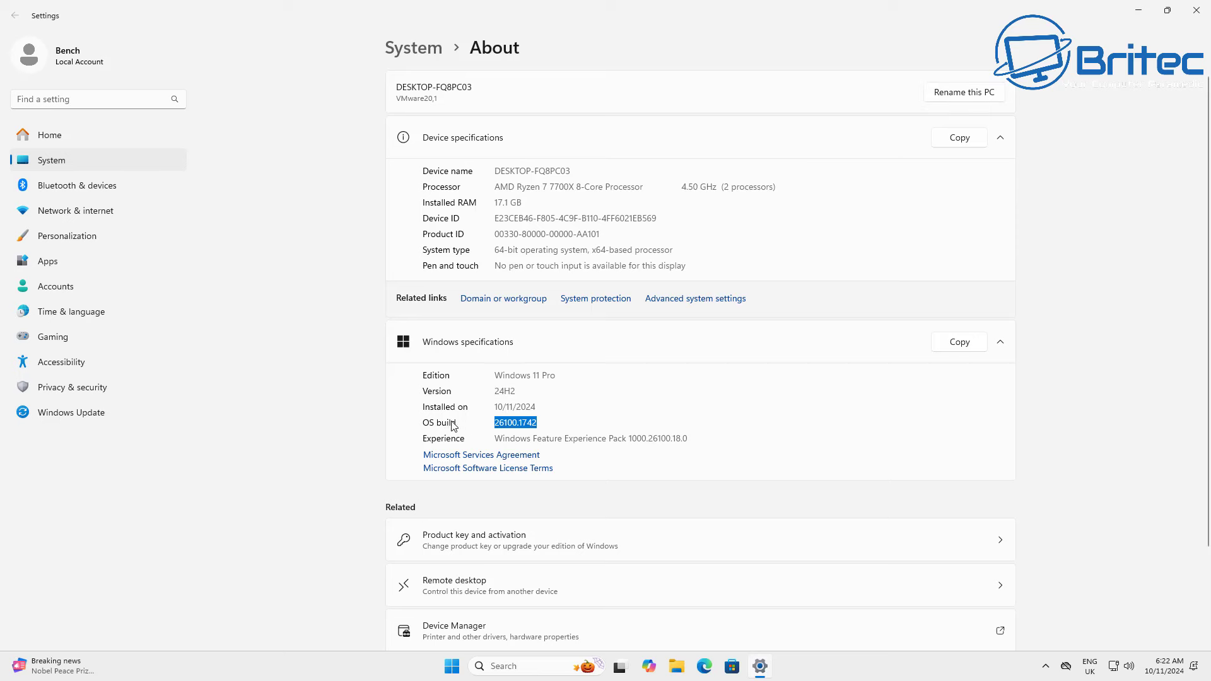
Step: Close Settings and relaunch it from the Start menu
left_click(1198, 10)
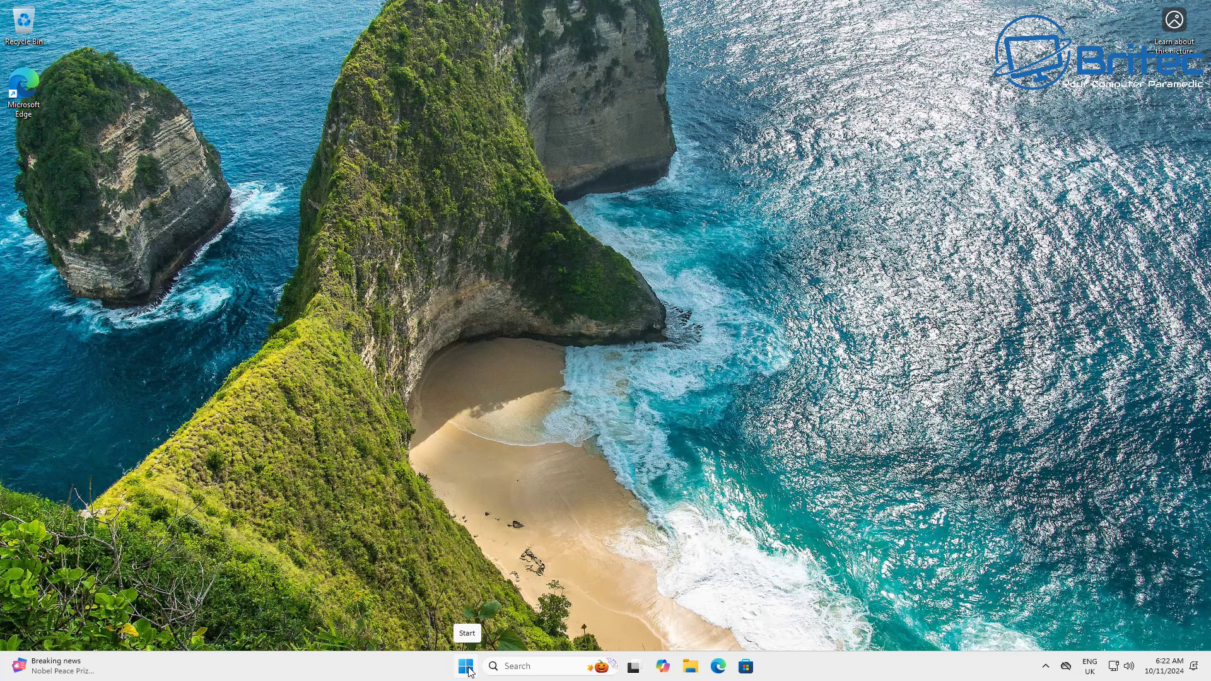
left_click(466, 668)
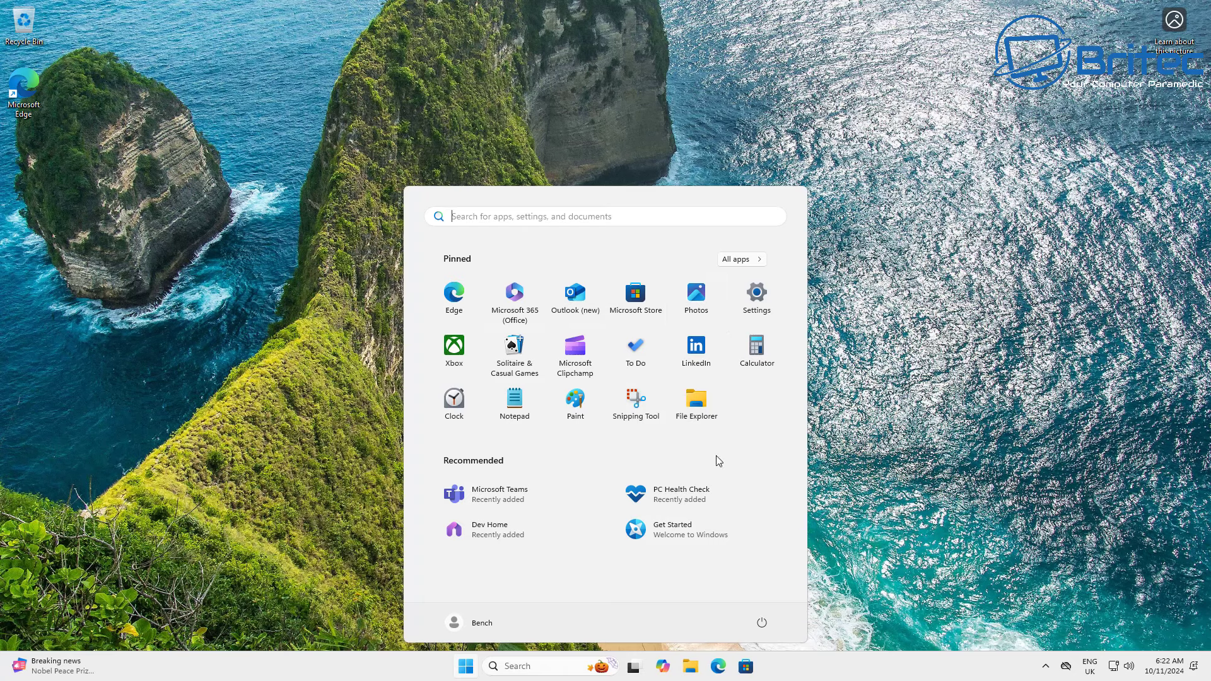
left_click(759, 297)
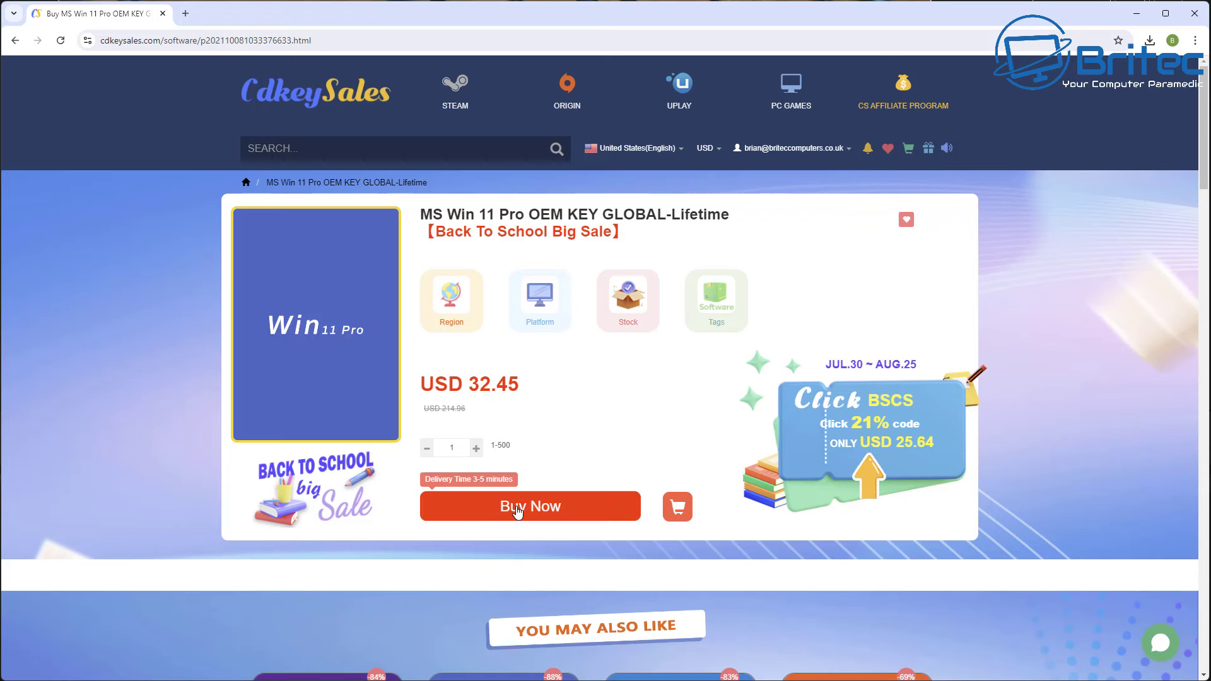
Step: Buy the Windows 11 Pro key with promo code BR09 for USD 22.71, then activate Windows
left_click(522, 507)
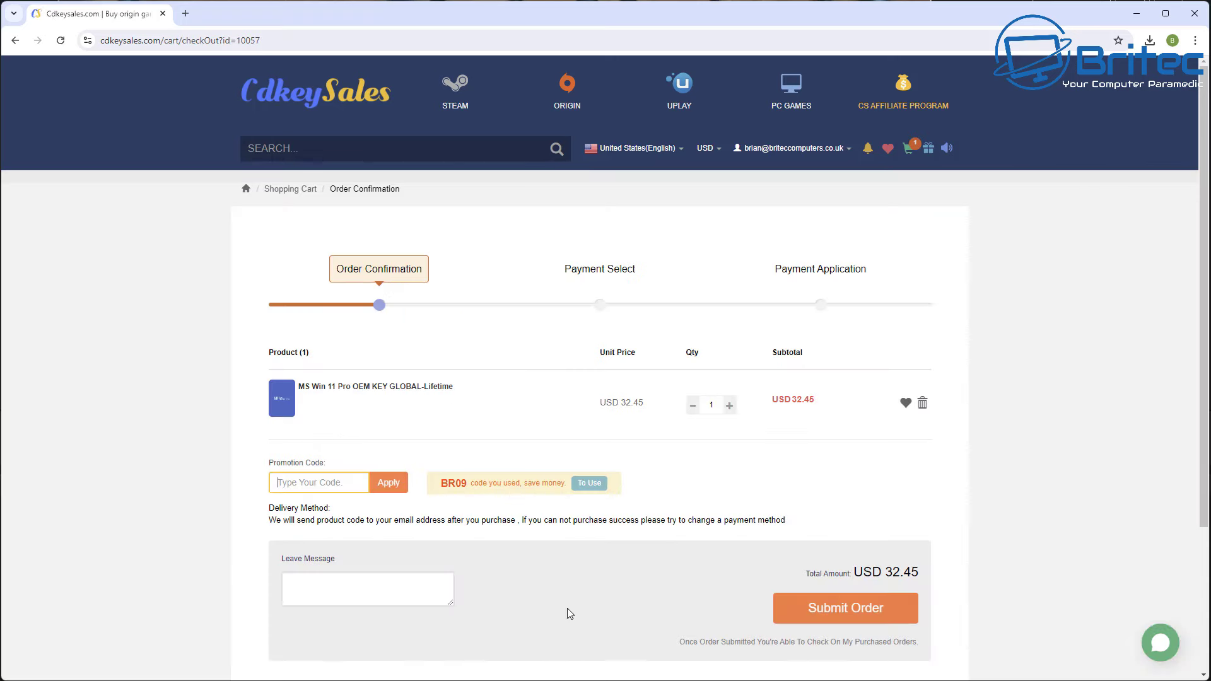
type("BR")
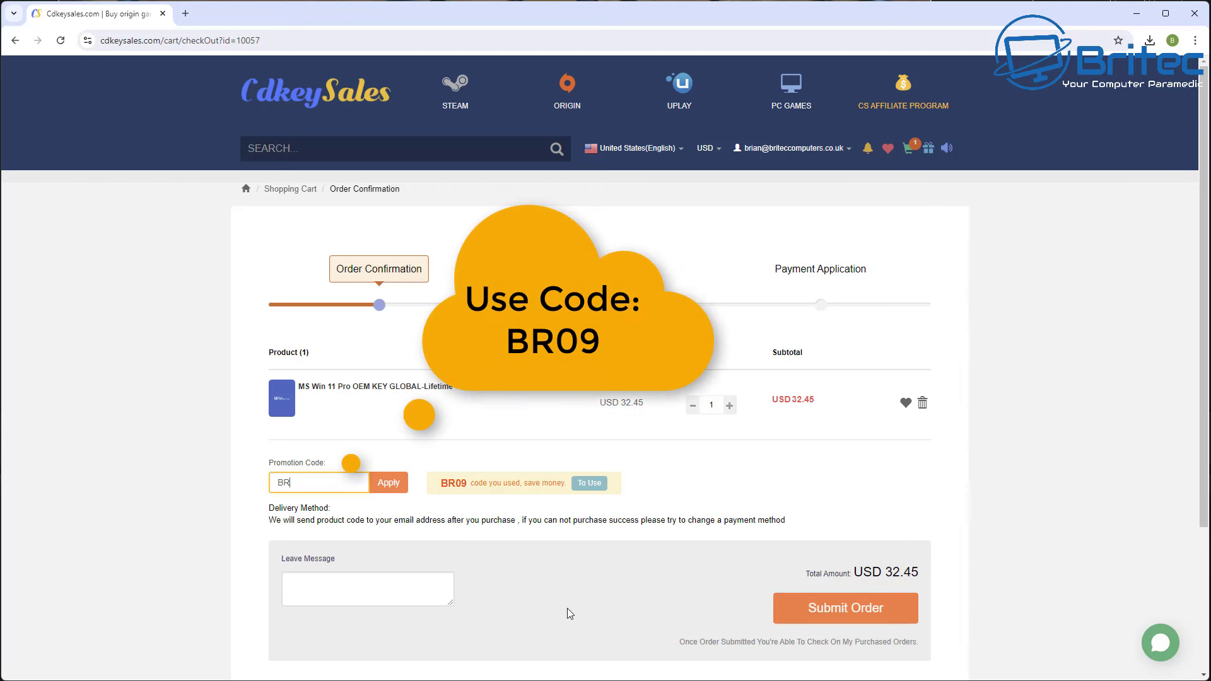
type("09")
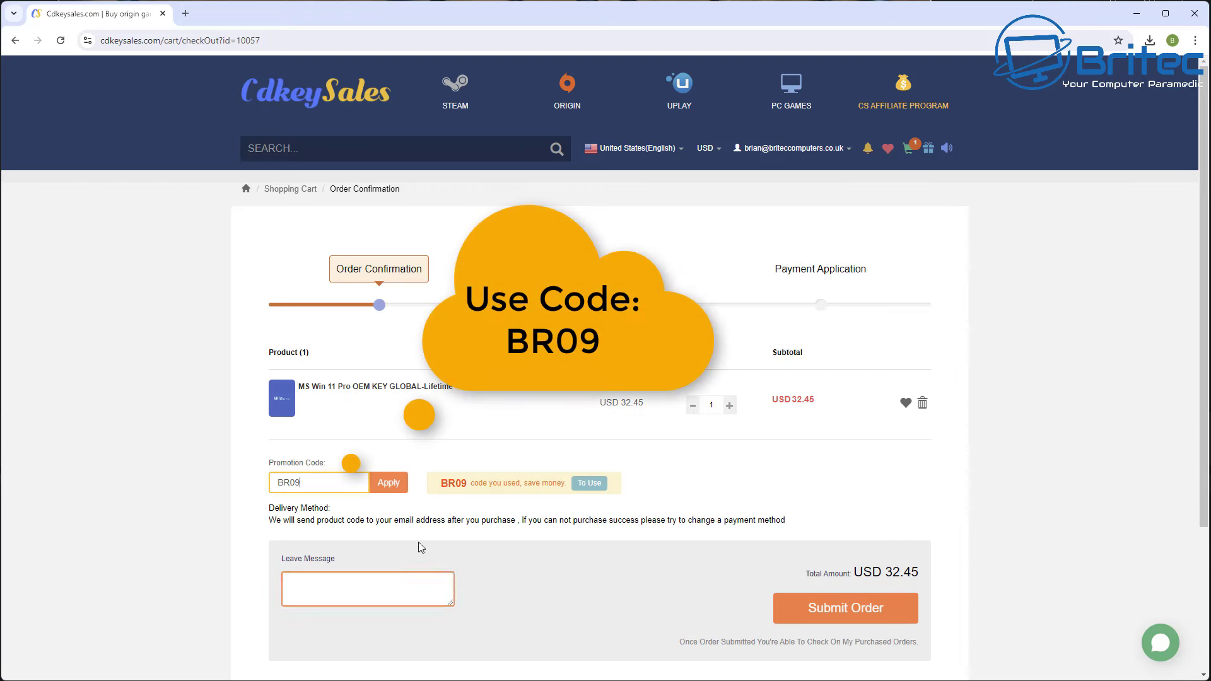
left_click(388, 487)
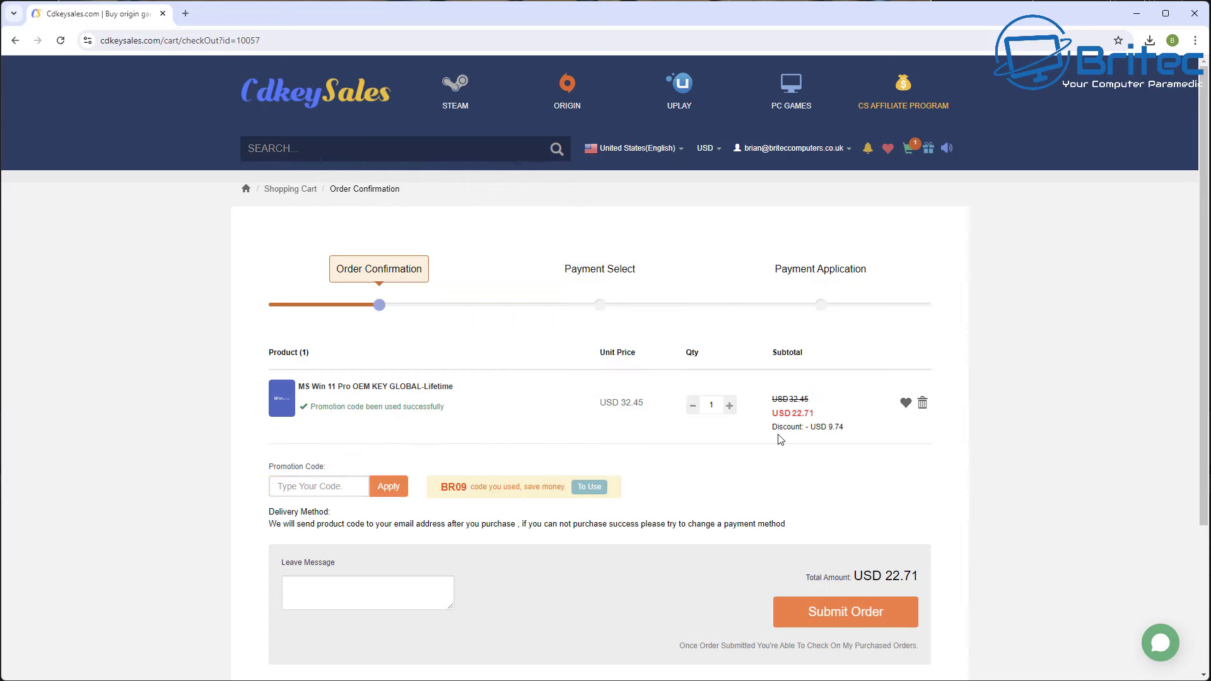
left_click(881, 617)
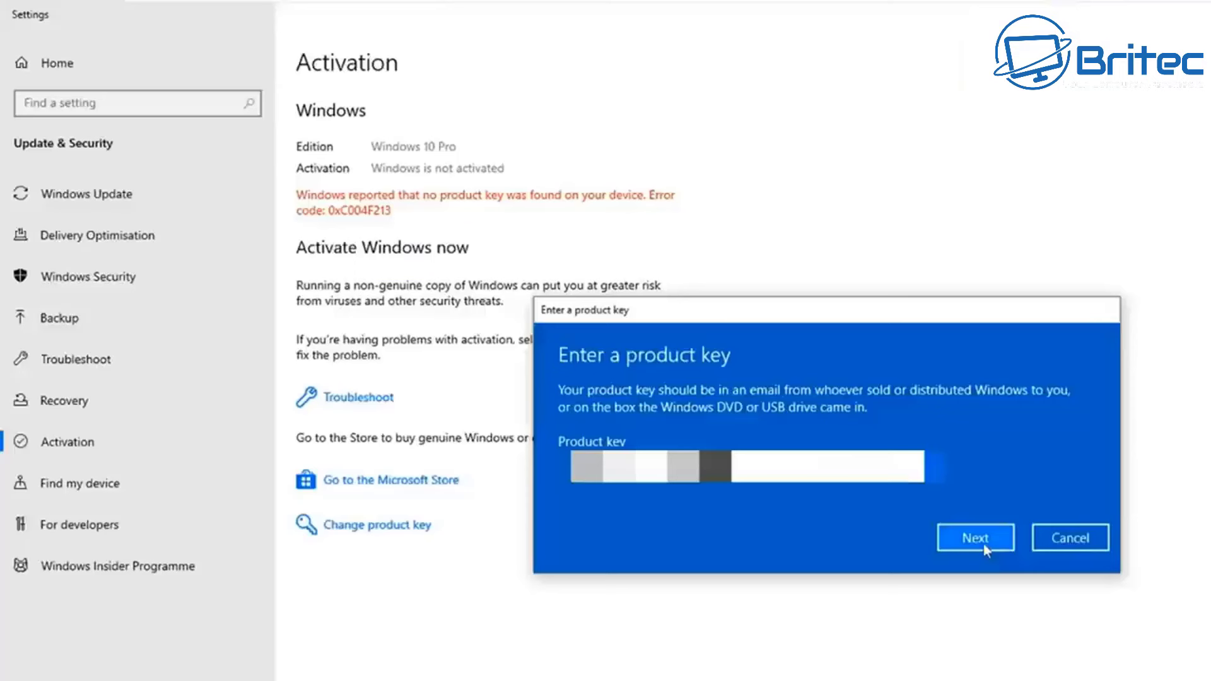
left_click(979, 612)
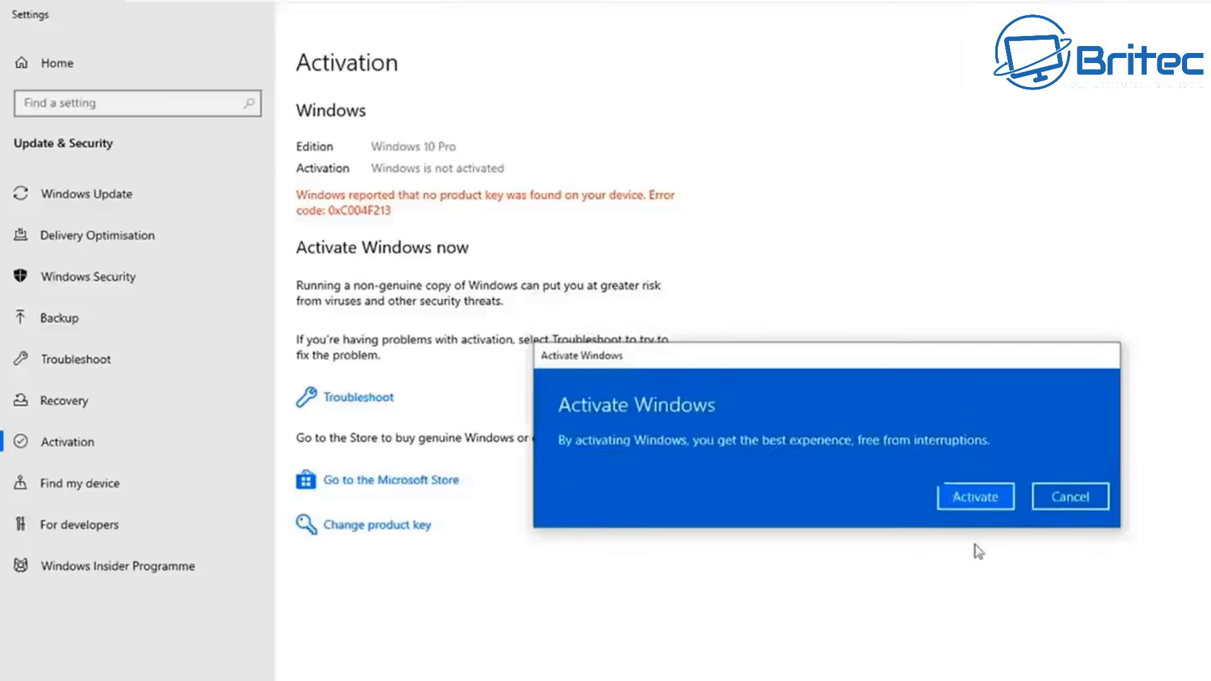
left_click(978, 499)
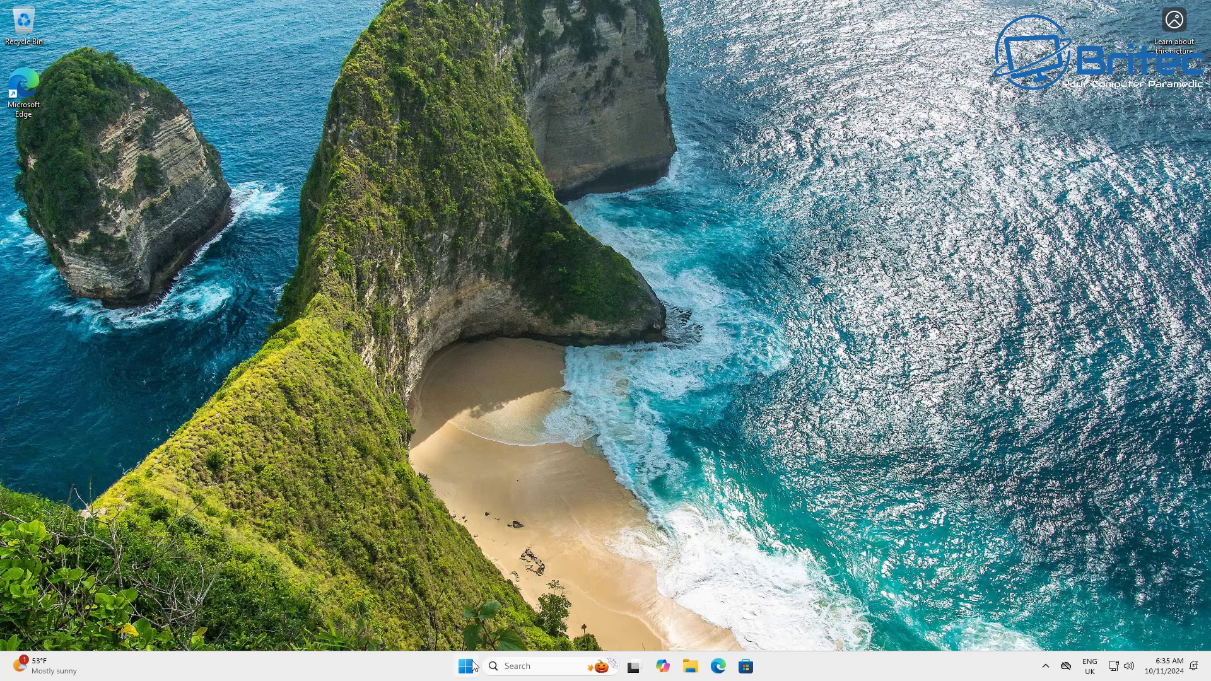
Step: Open Settings and go to System > Storage for Local Disk (C:)
left_click(466, 667)
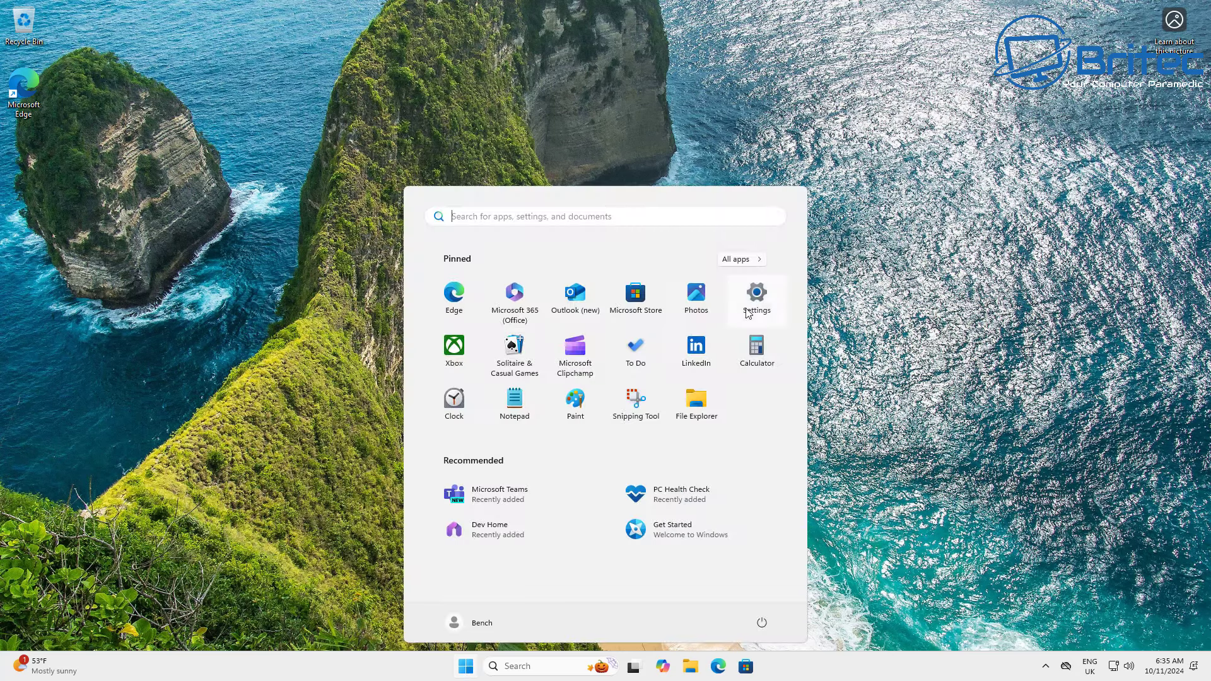
left_click(757, 293)
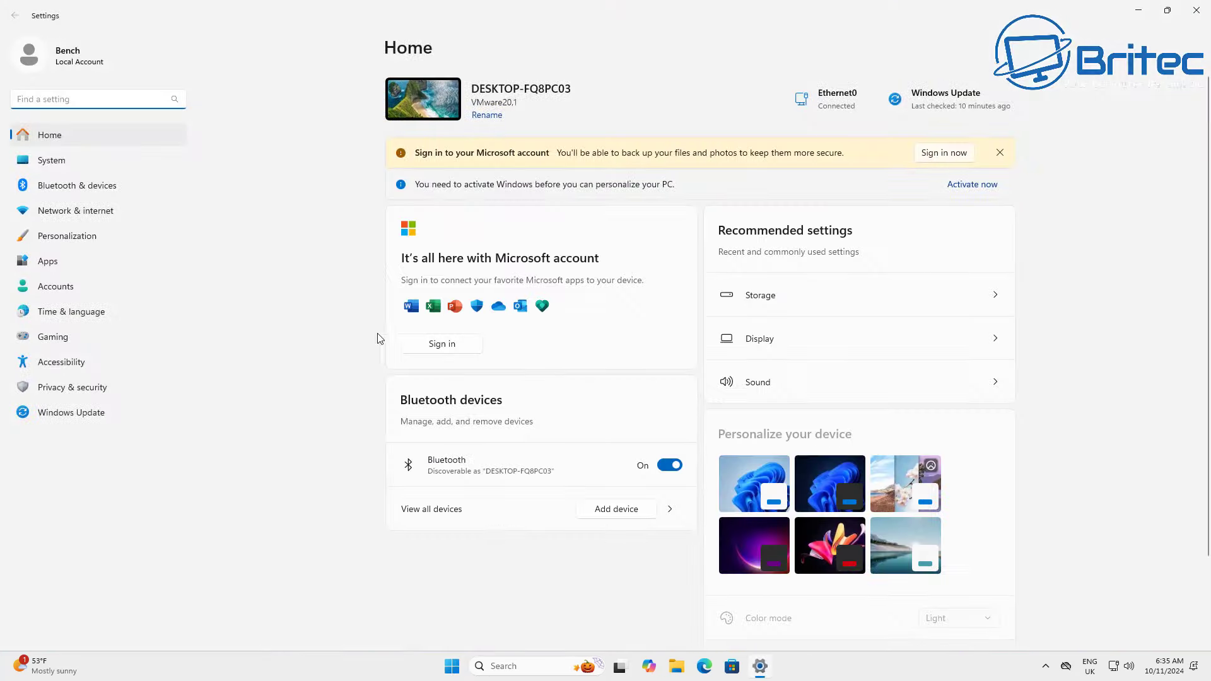
left_click(57, 165)
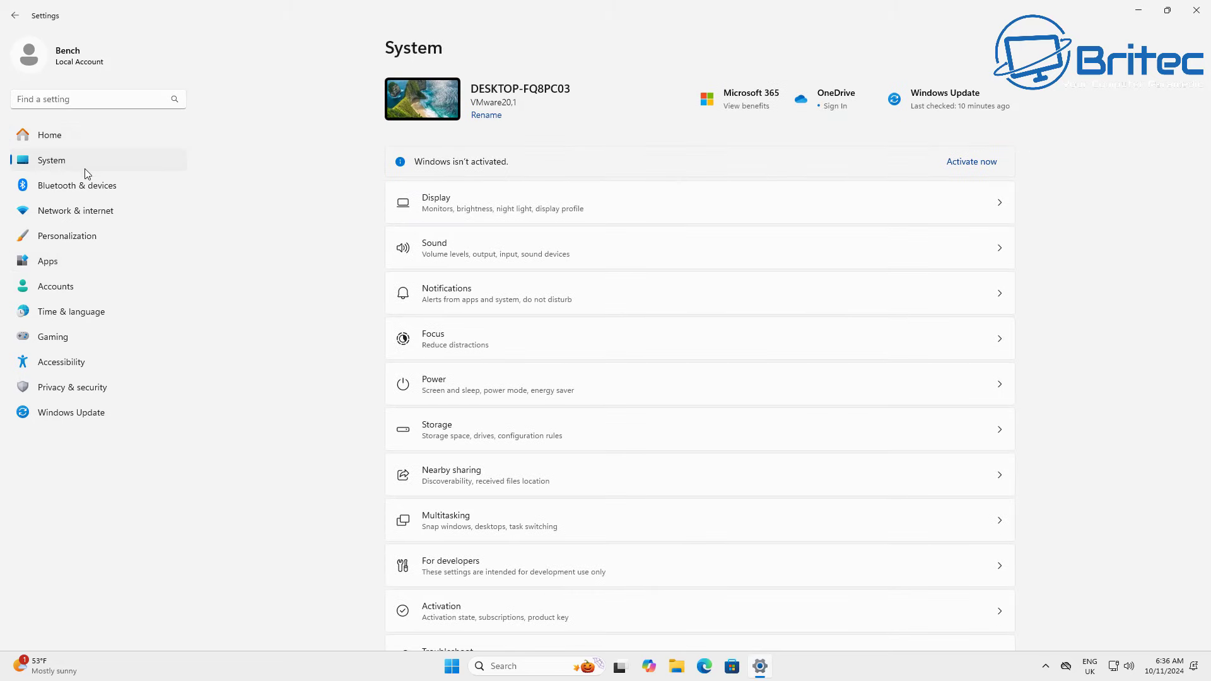
left_click(591, 435)
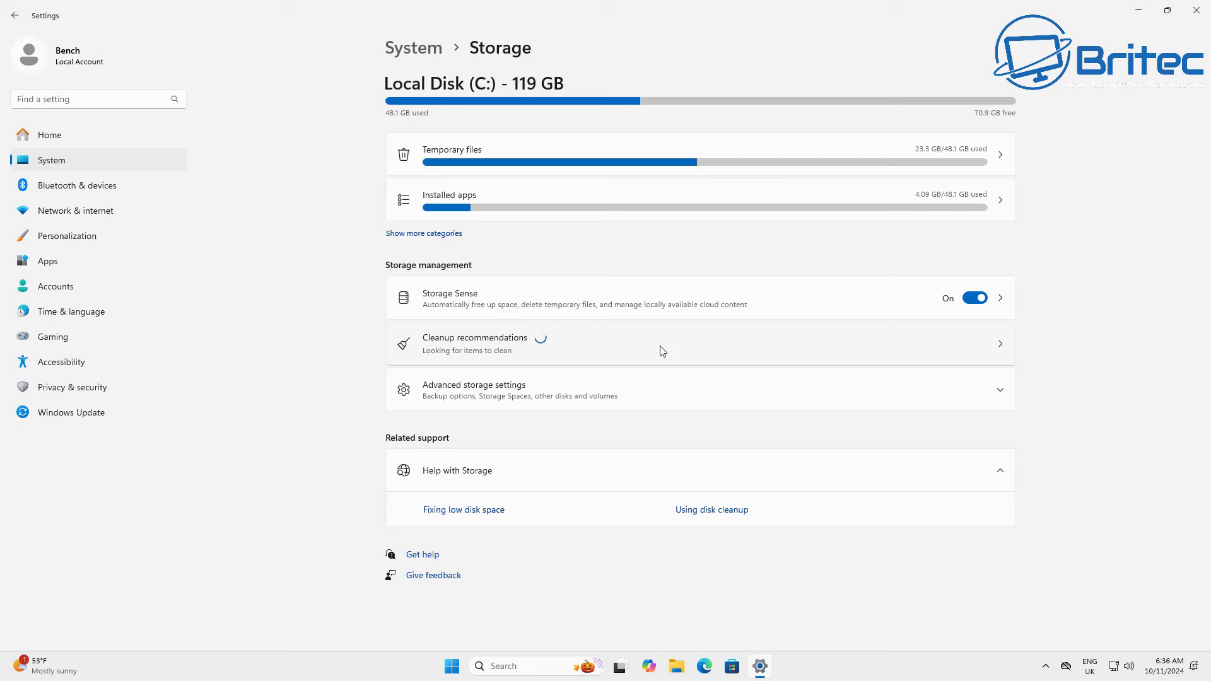
Step: Open Cleanup recommendations and the full Temporary files list, scrolling through its 9.10 GB of items
left_click(663, 351)
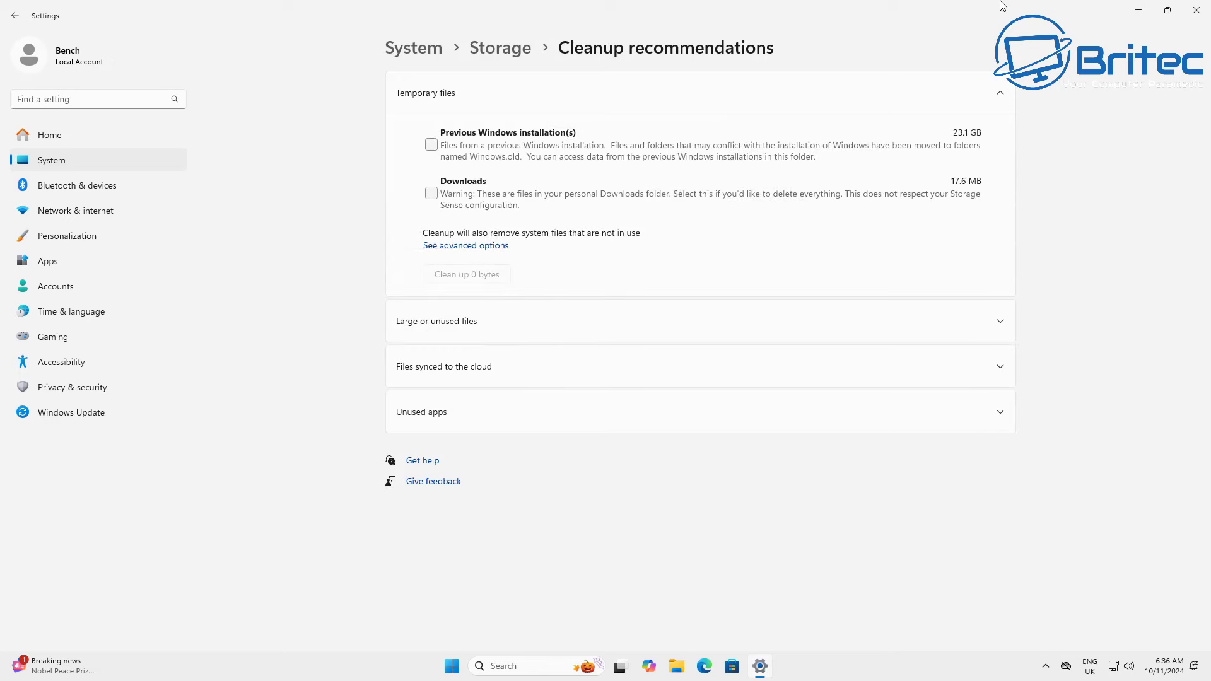
left_click(482, 247)
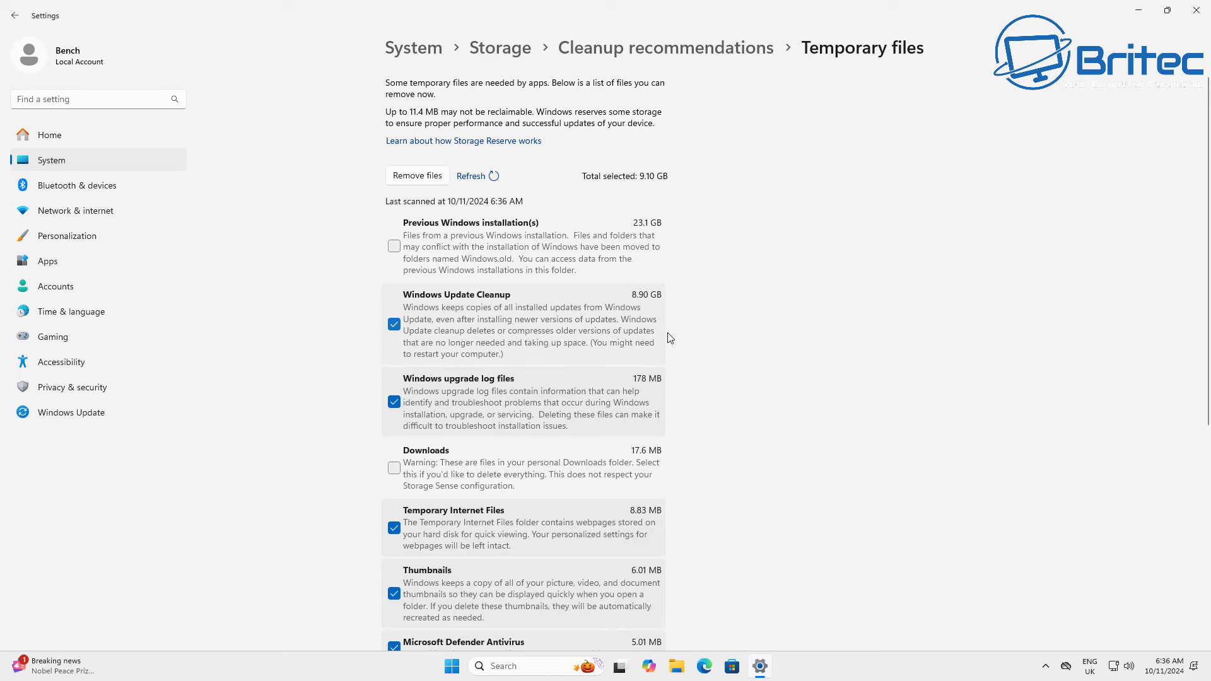
scroll(654, 400, "down", 5)
scroll(643, 415, "up", 5)
Step: Permanently remove the ticked temporary files, recheck the Temporary files list, and close Settings
left_click(417, 176)
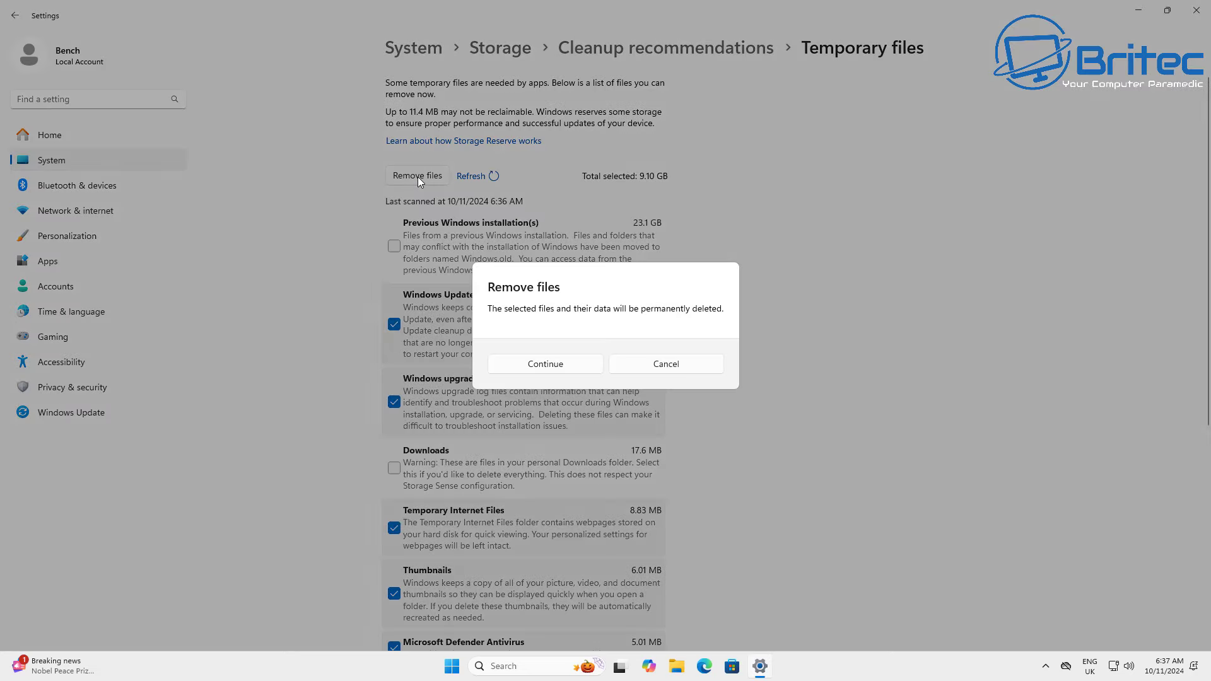
left_click(558, 368)
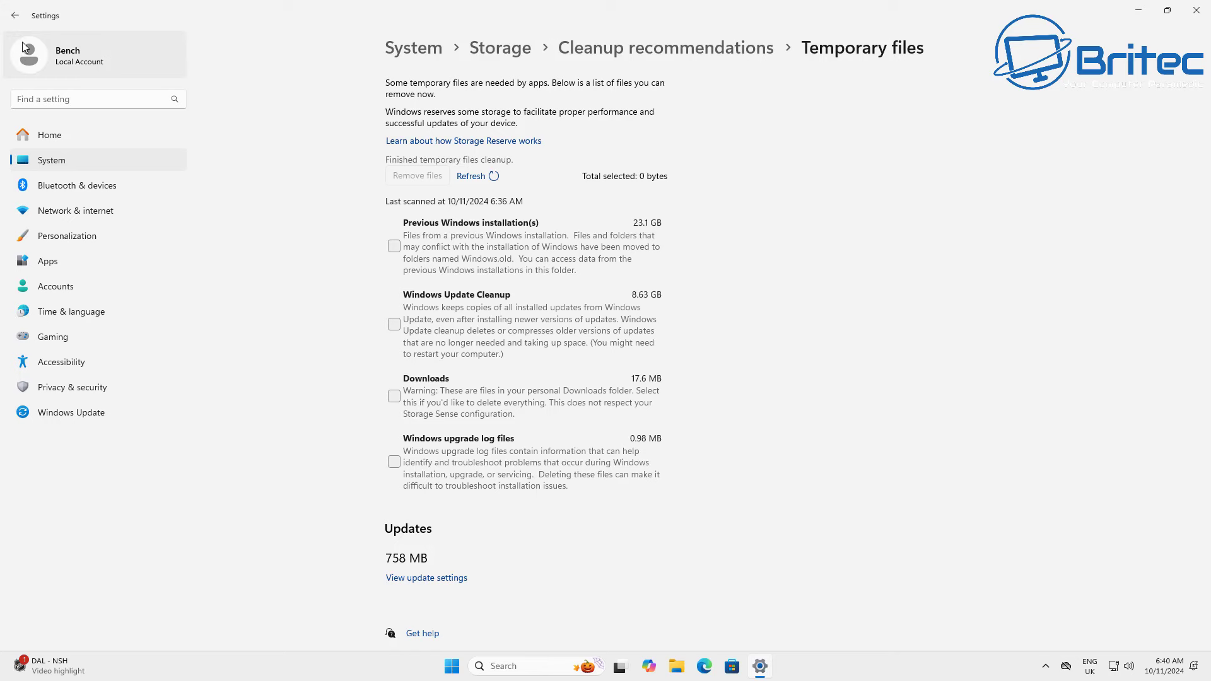
left_click(15, 15)
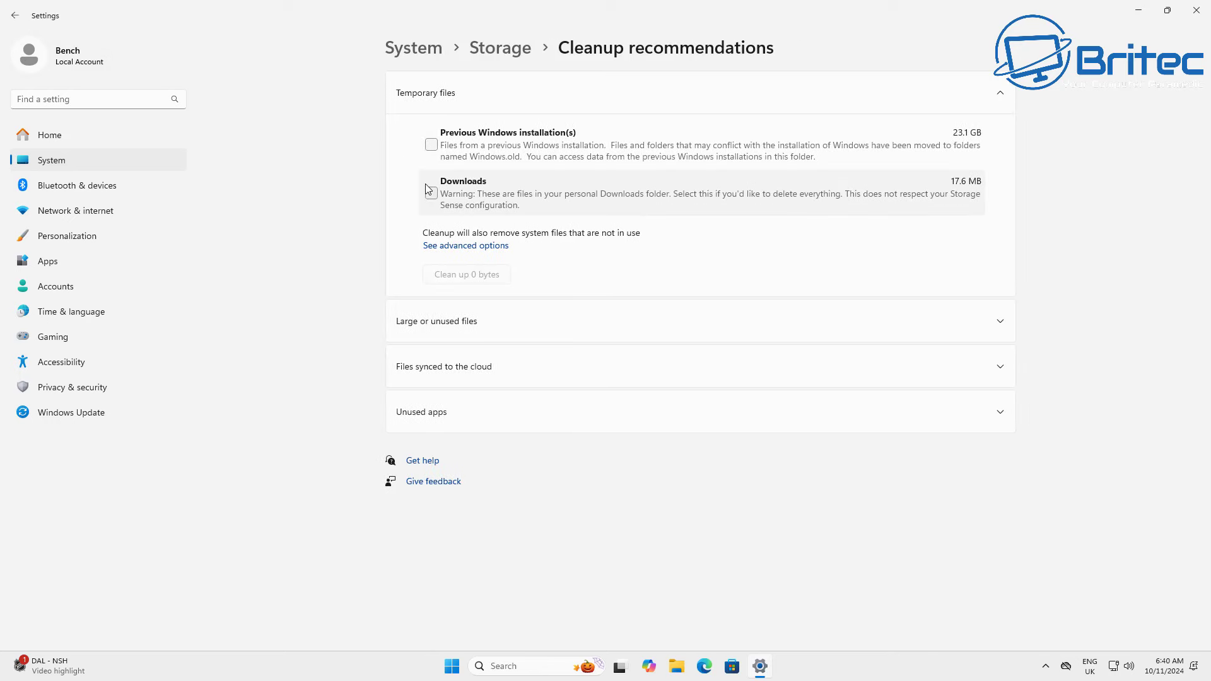
left_click(479, 247)
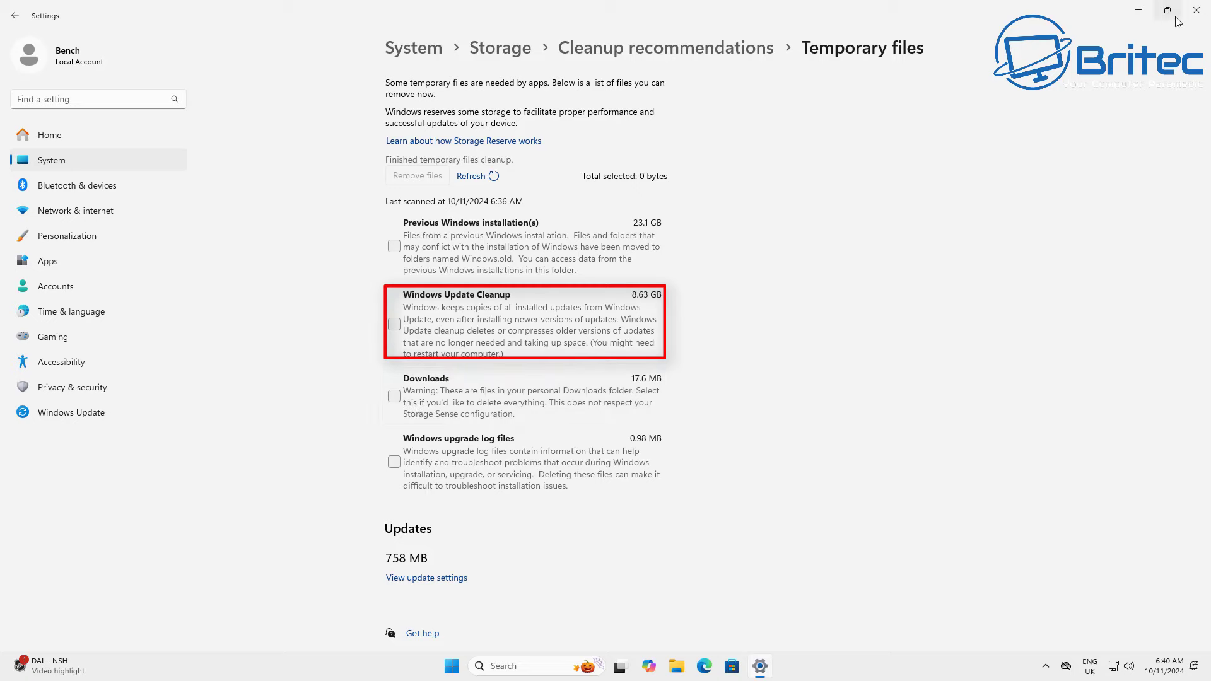
left_click(1197, 10)
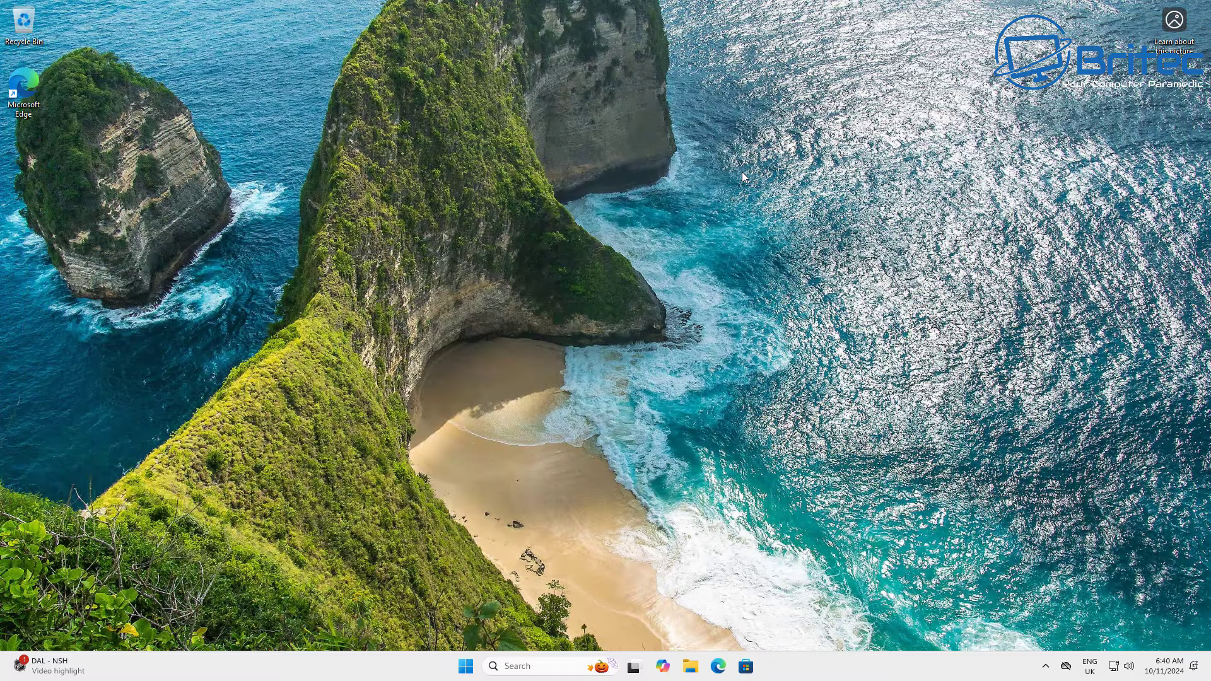
Step: Launch Command Prompt as administrator from the Start menu
left_click(466, 669)
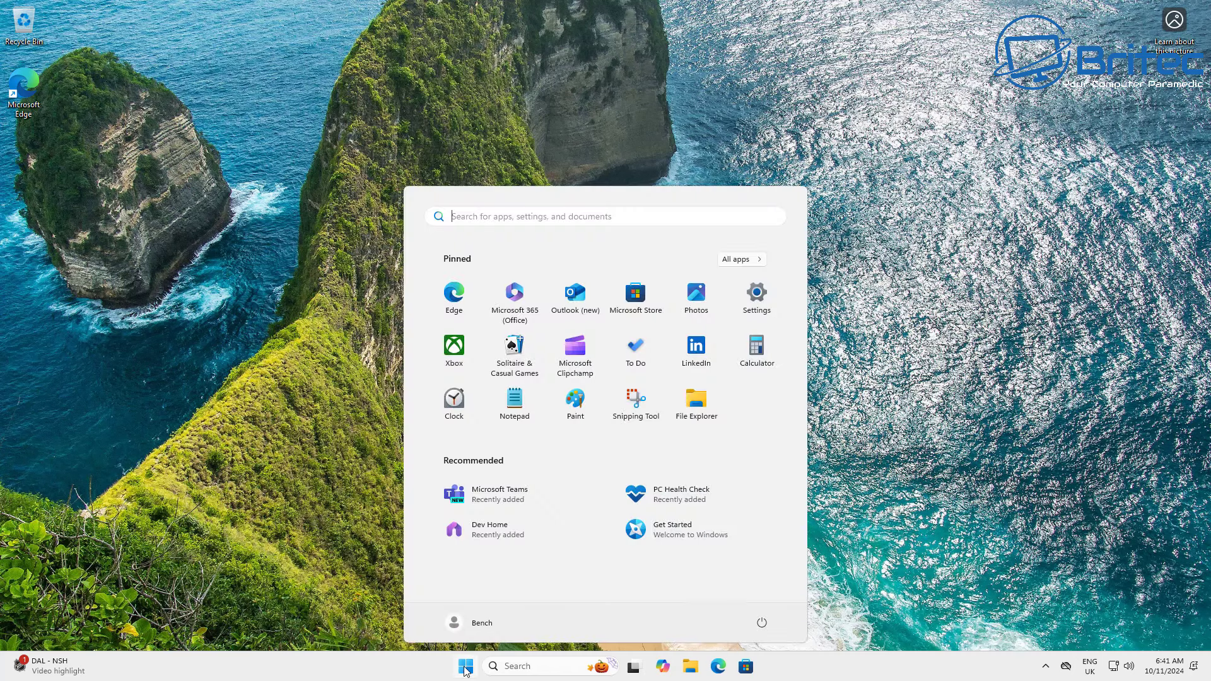
type("cmd")
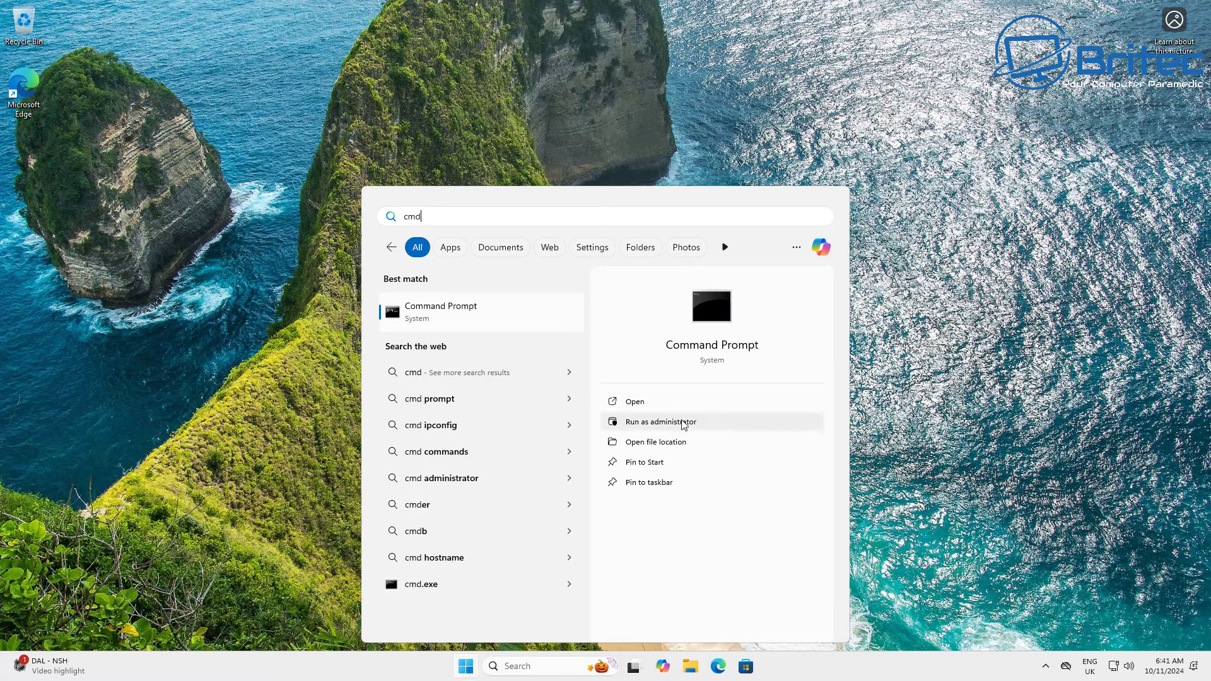
left_click(684, 424)
left_click(560, 428)
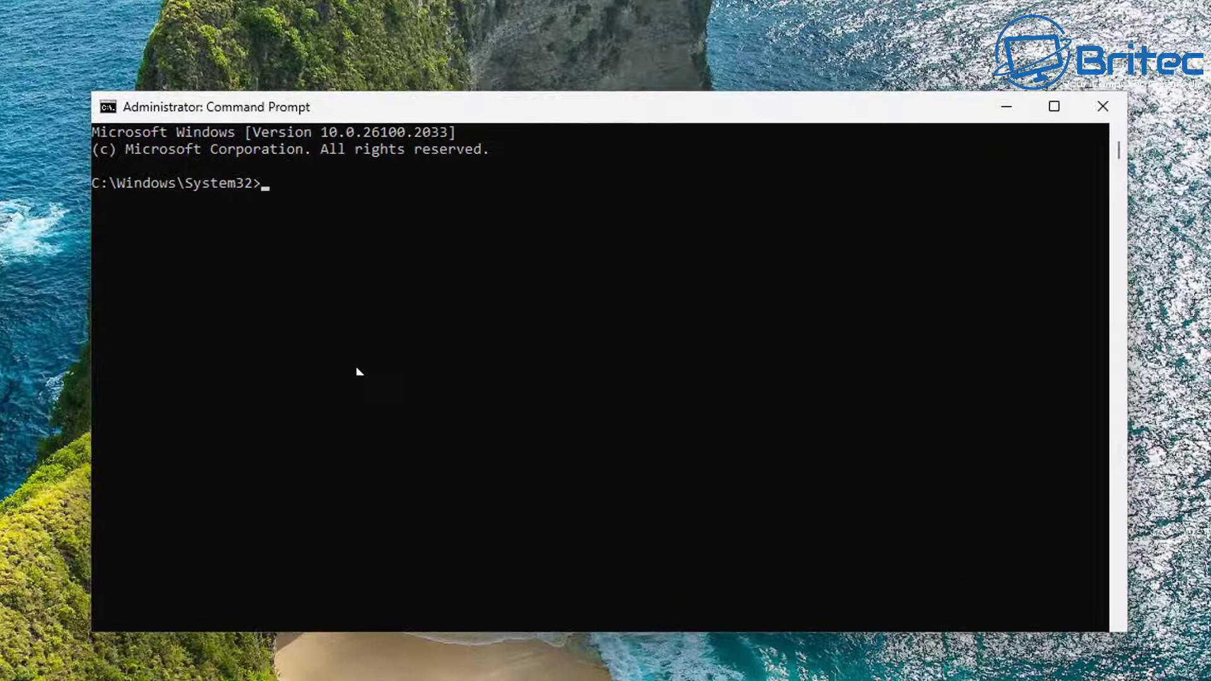
Step: Run sfc /scannow, then run it a second time
type("sfc /scannow")
key("Return")
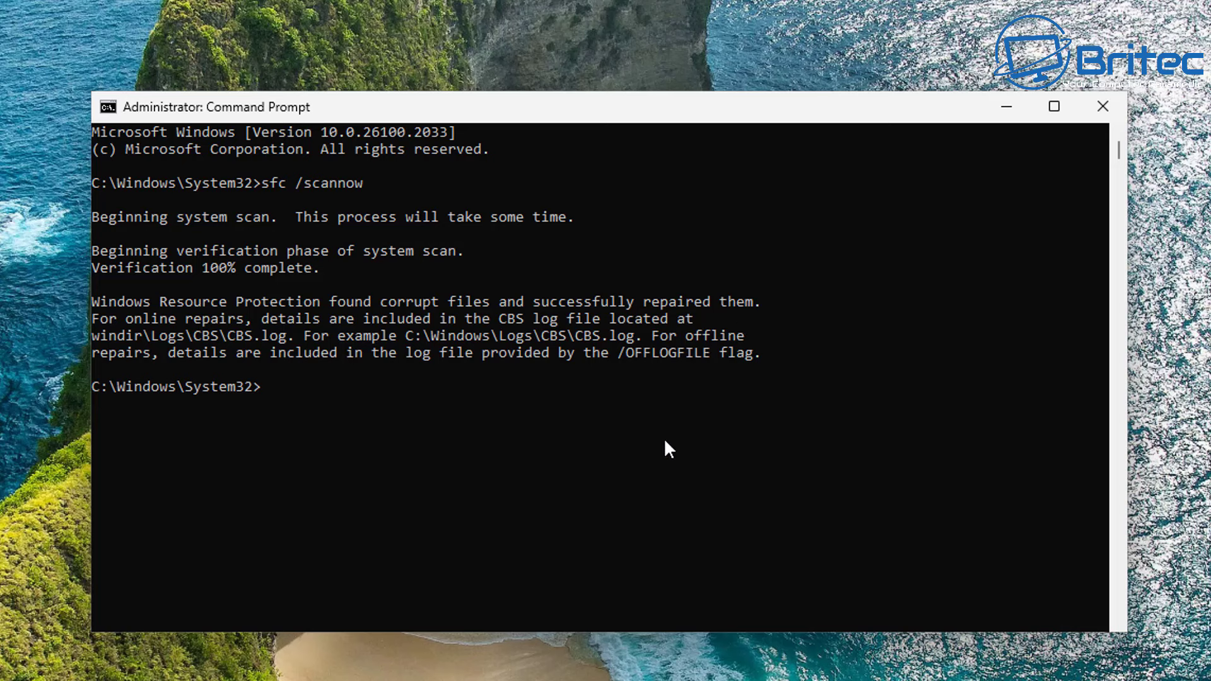
key("Up")
key("Return")
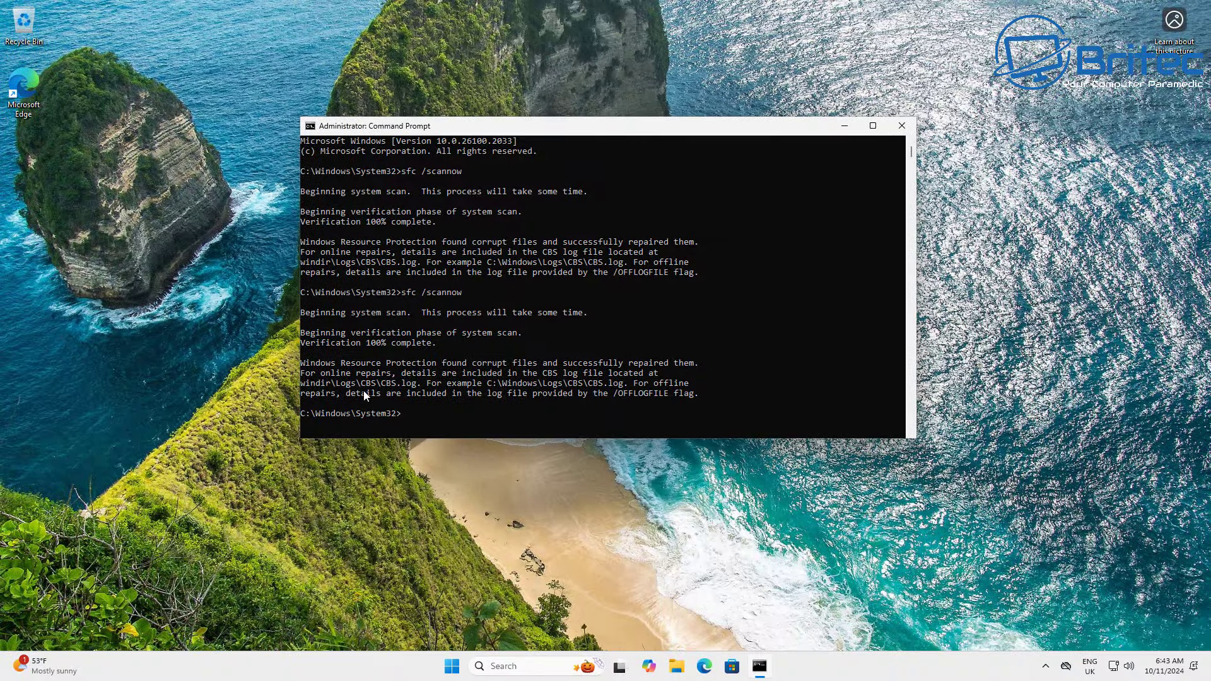
Step: Close Command Prompt and scroll easy.ac down to the Easy Protected Games logos
left_click(902, 126)
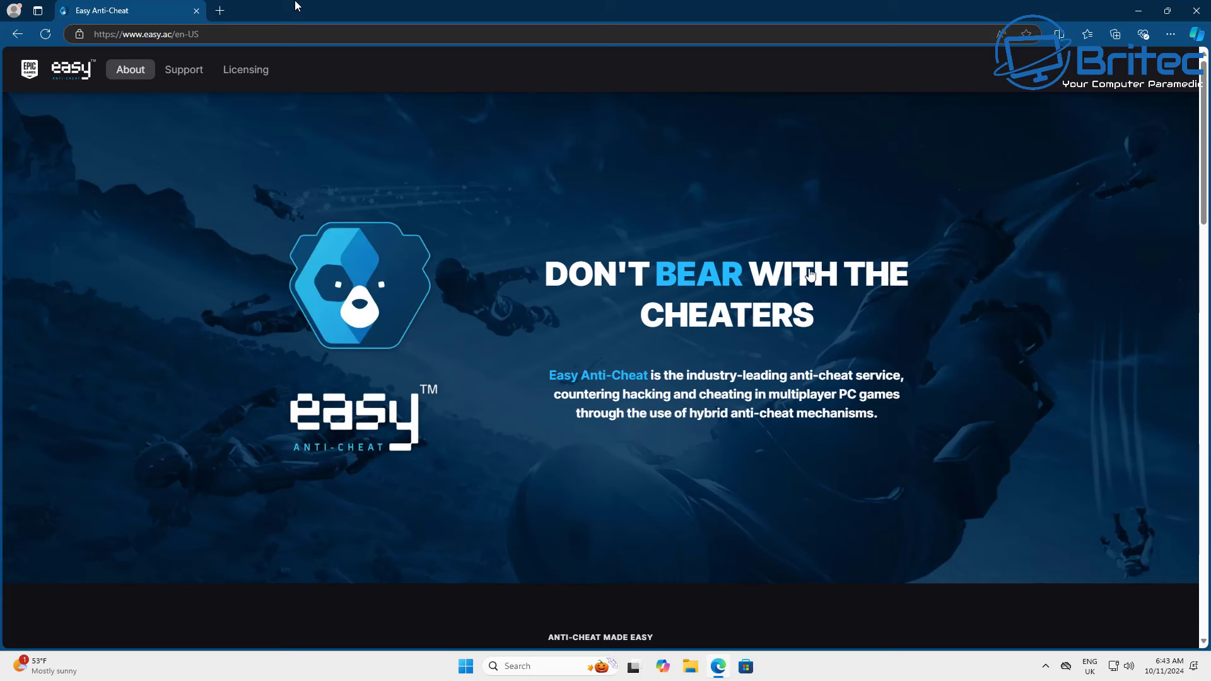
middle_click(1084, 239)
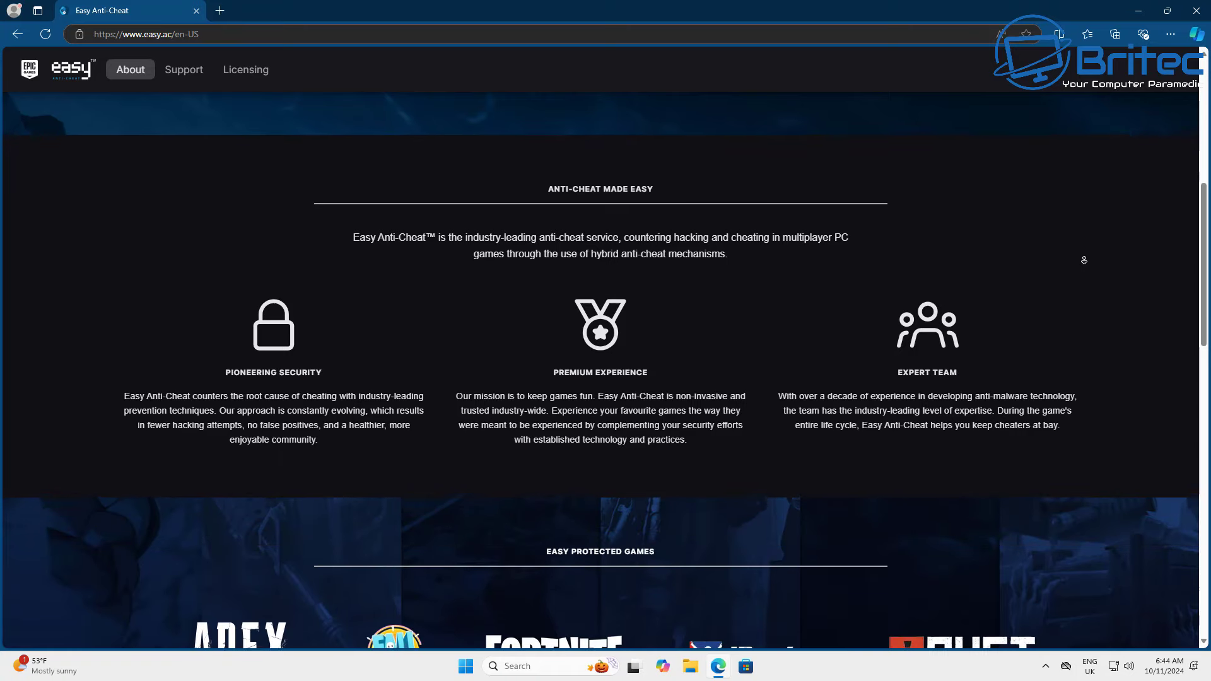
left_click(2, 423)
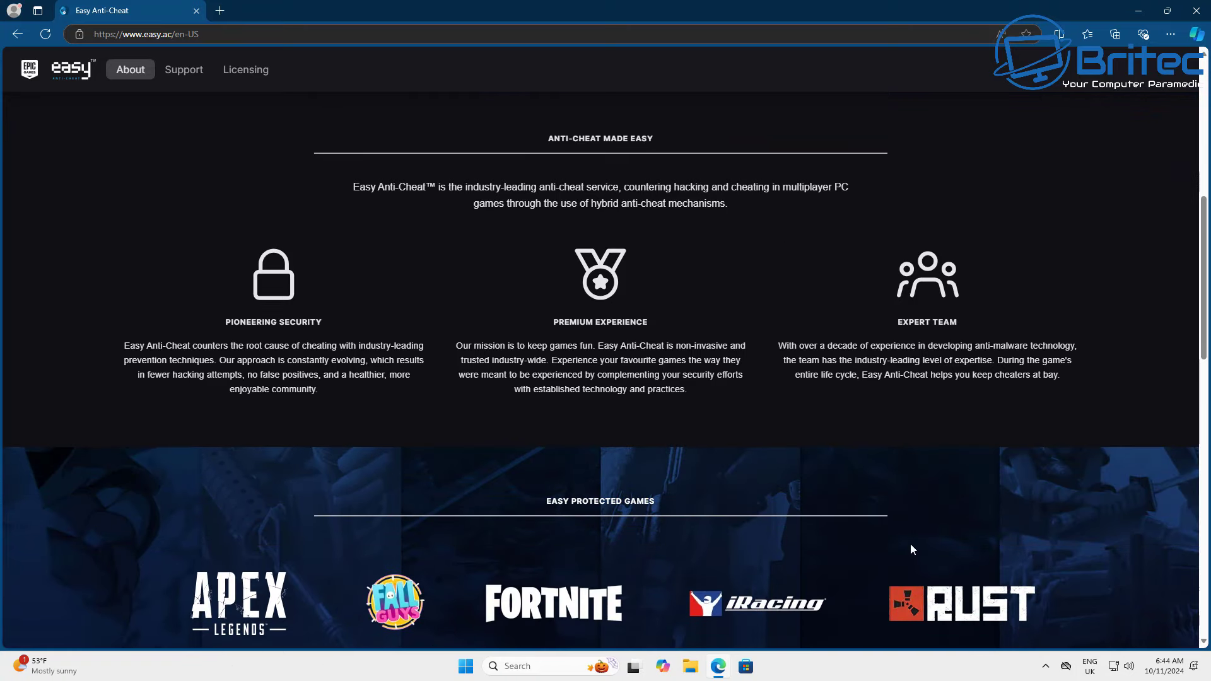
middle_click(1179, 445)
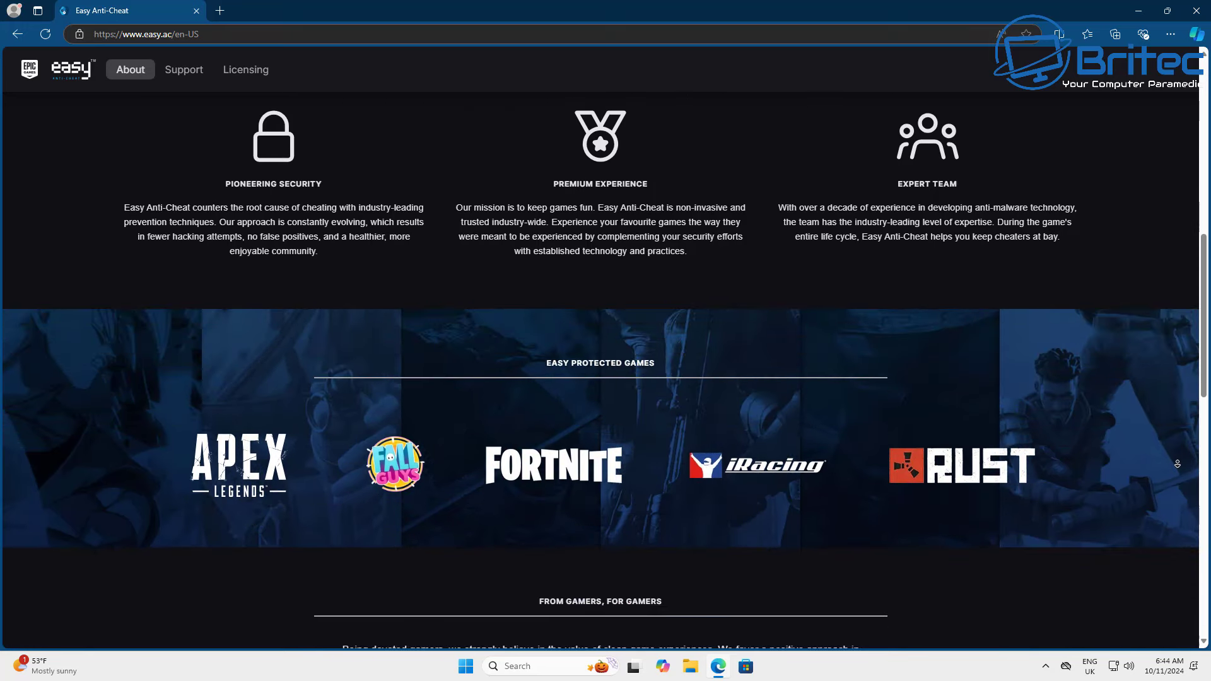
left_click(909, 440)
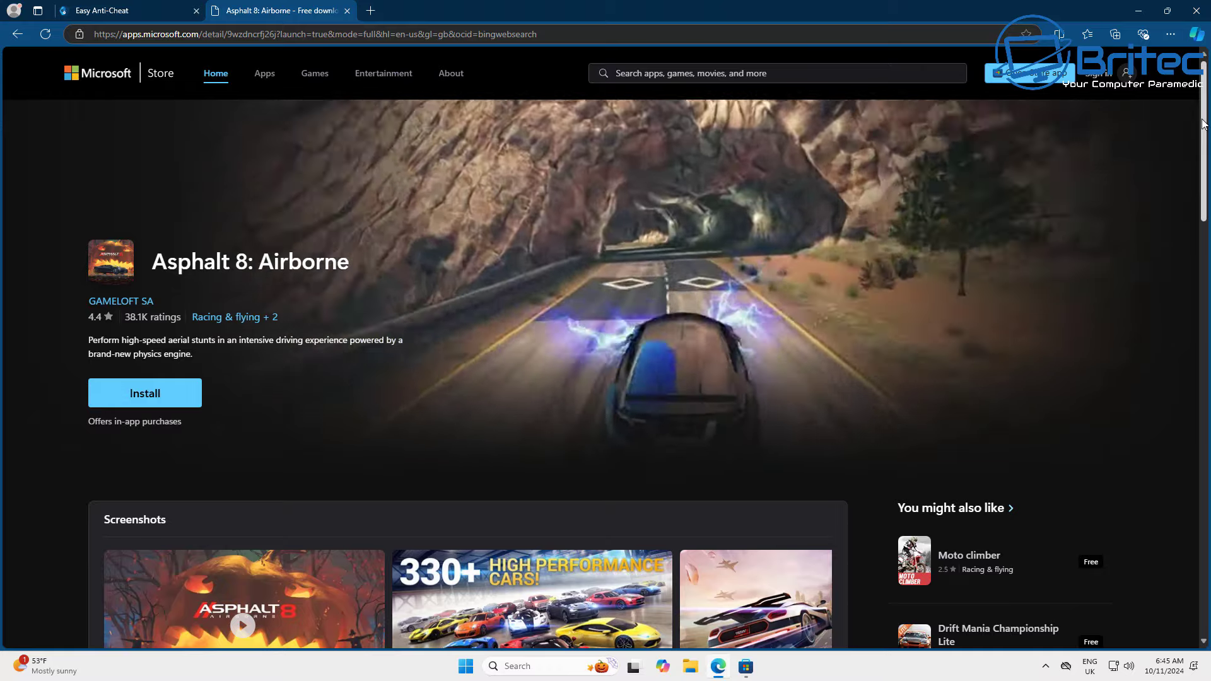
Step: Scroll down the Asphalt 8: Airborne Store listing and back up
left_click_drag(1203, 123, 1203, 223)
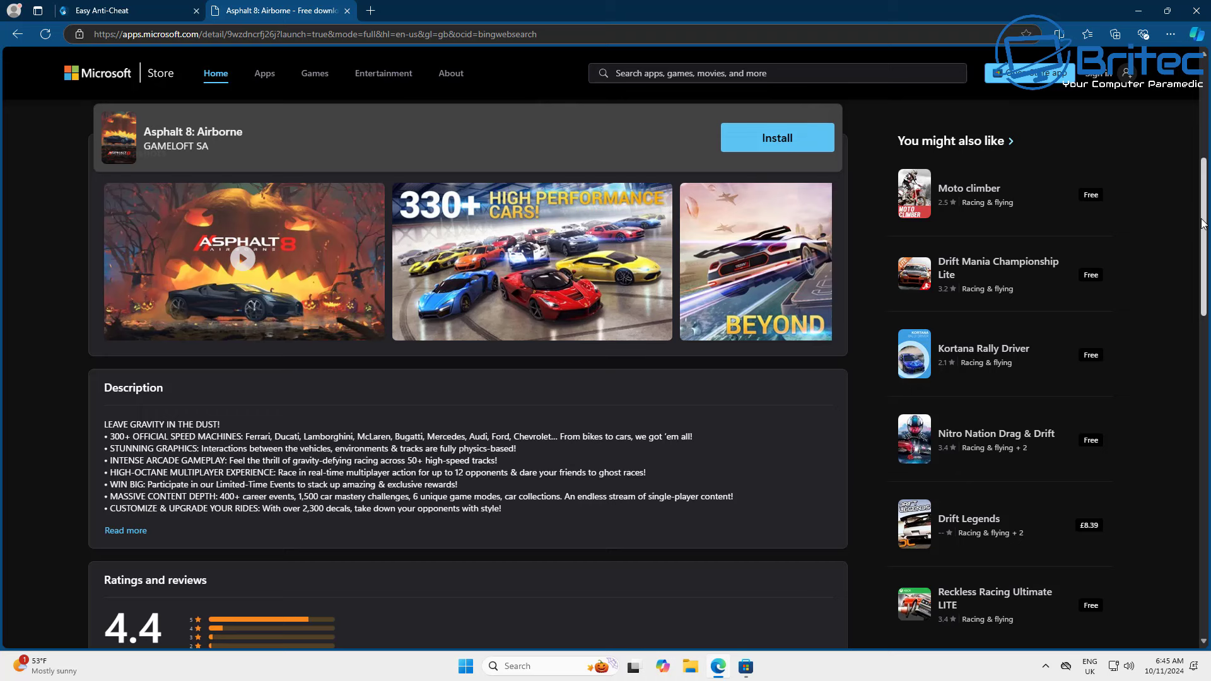
scroll(1203, 223, "up", 5)
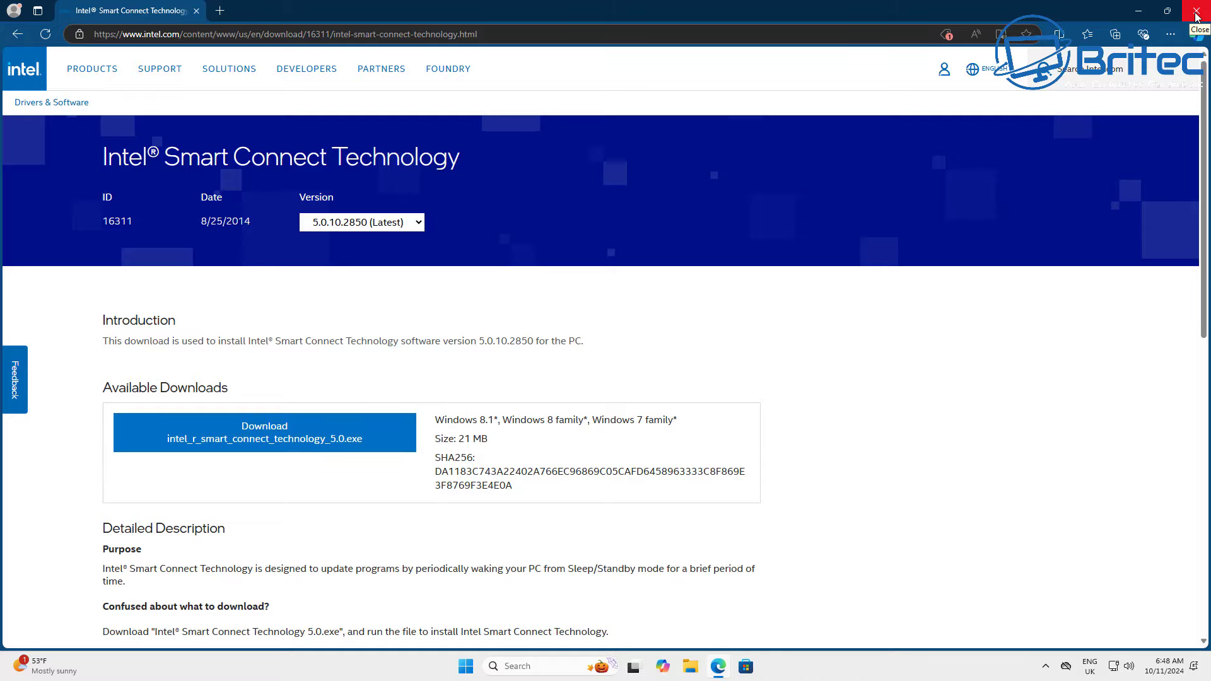
Step: Close Edge and open Device Manager from the Start right-click menu, centred on screen
left_click(1196, 16)
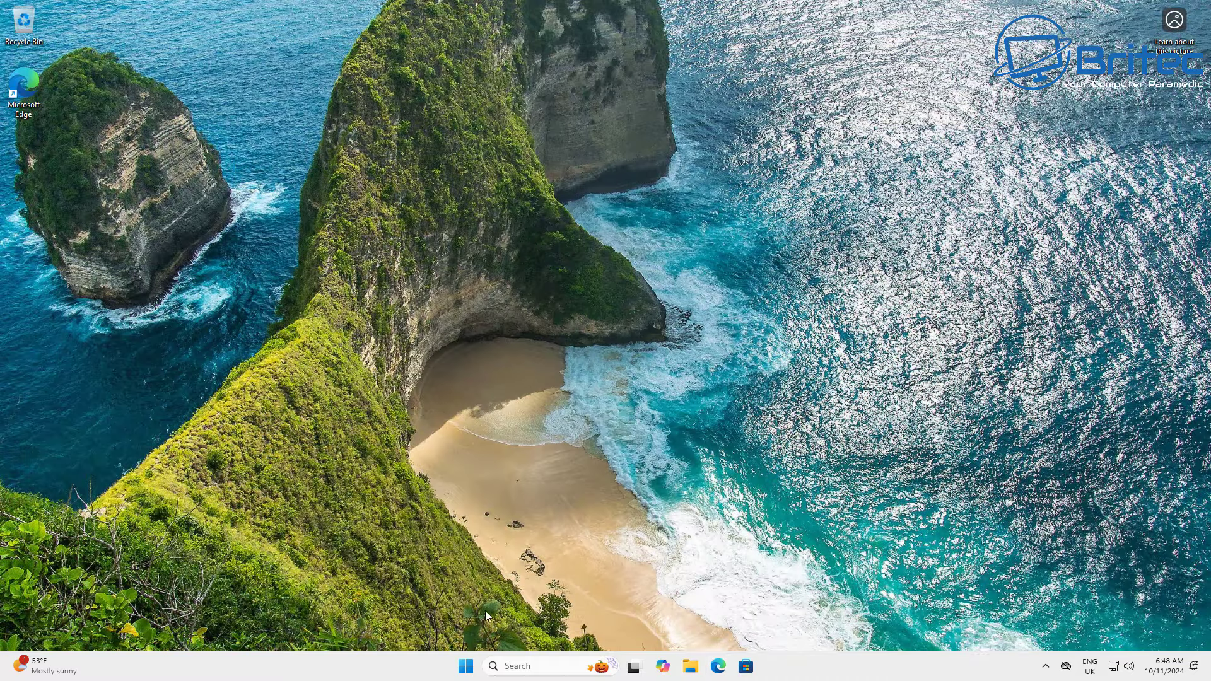
right_click(466, 666)
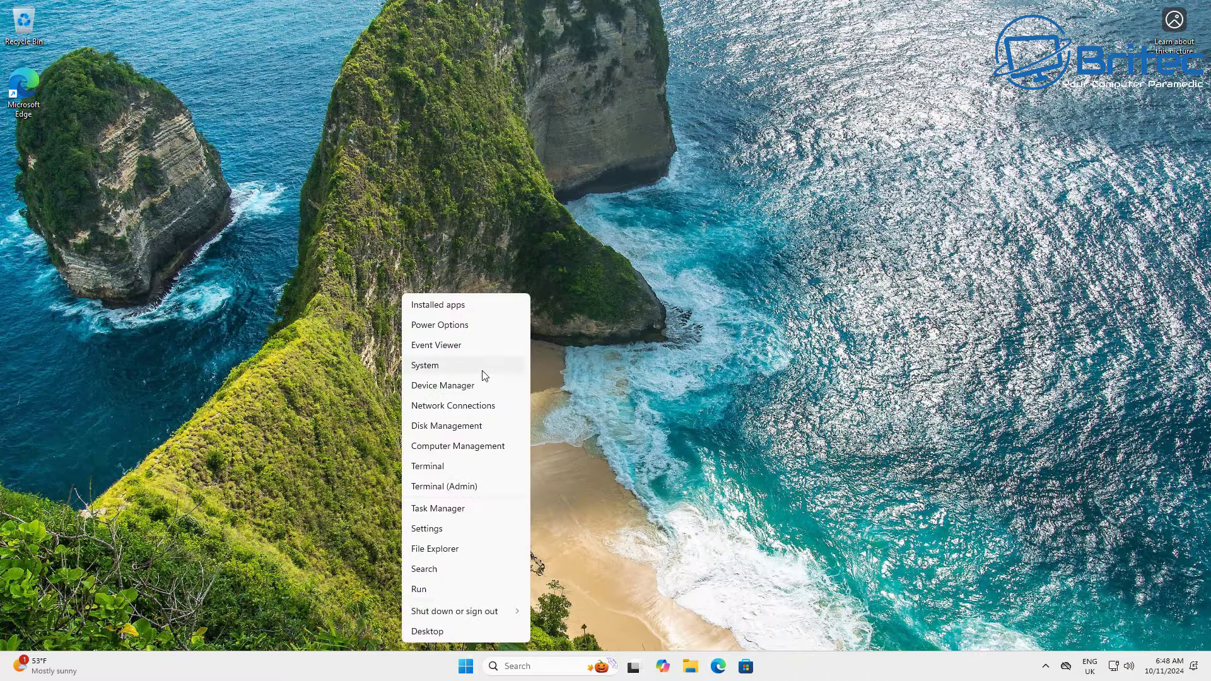
left_click(465, 387)
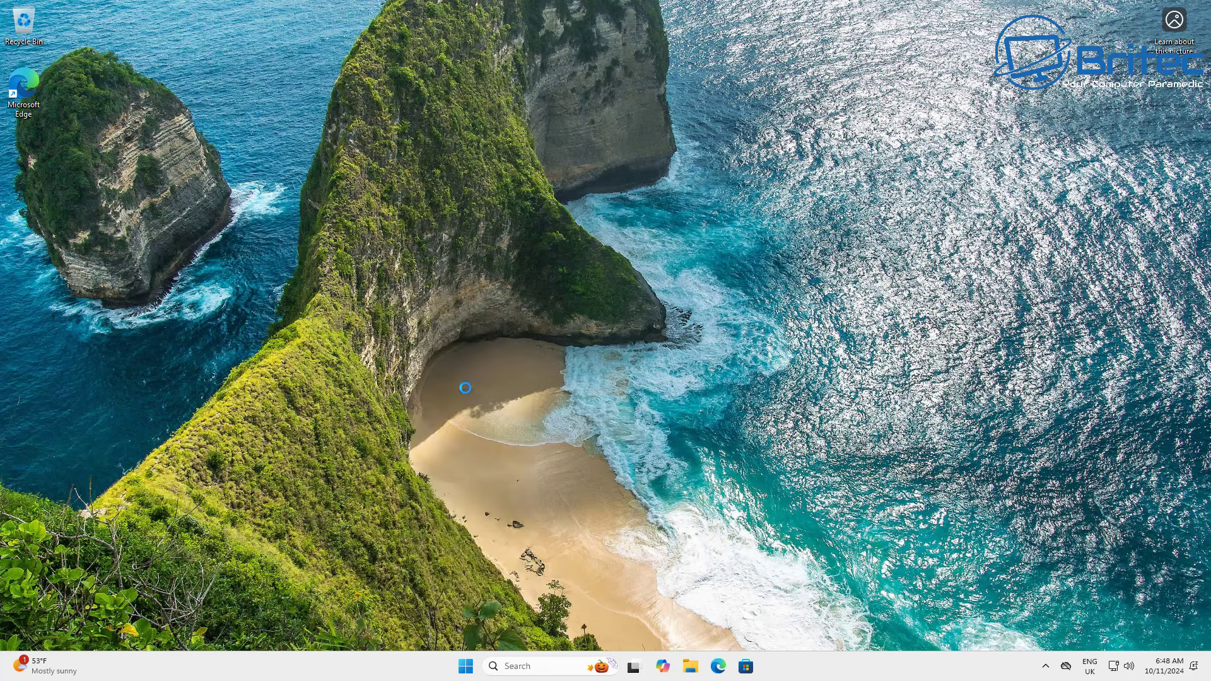
left_click_drag(231, 38, 523, 122)
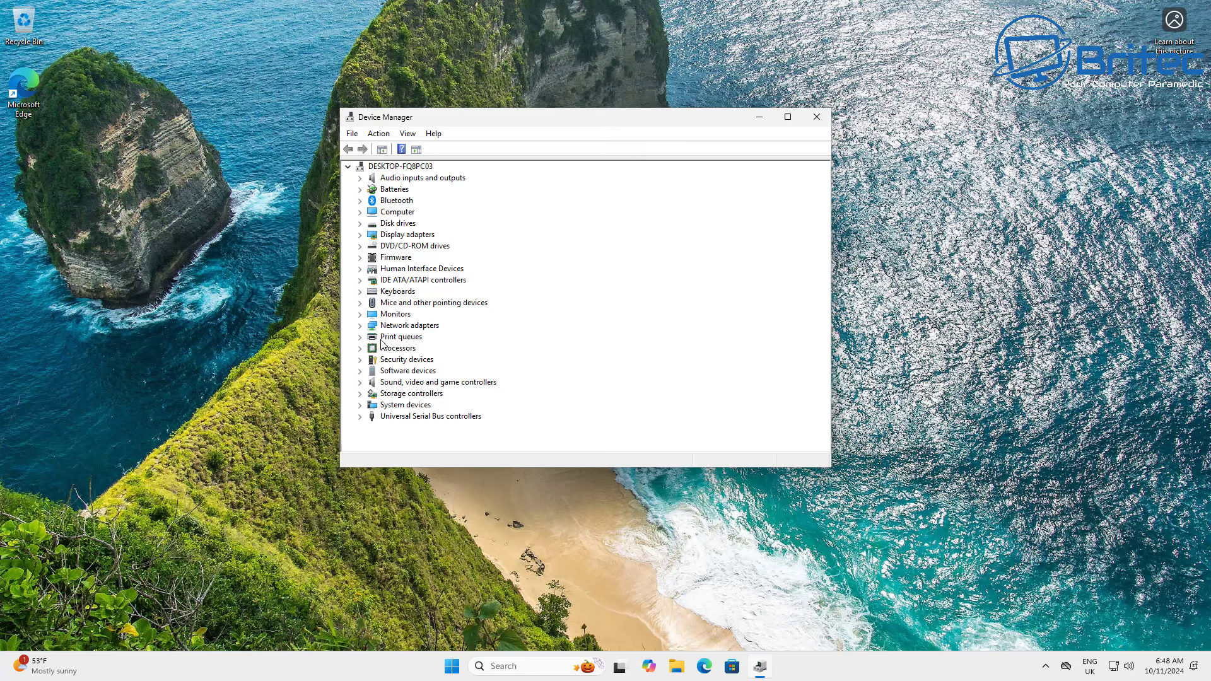
Step: Expand and collapse Sound, video and game controllers and Network adapters, then close Device Manager
left_click(360, 383)
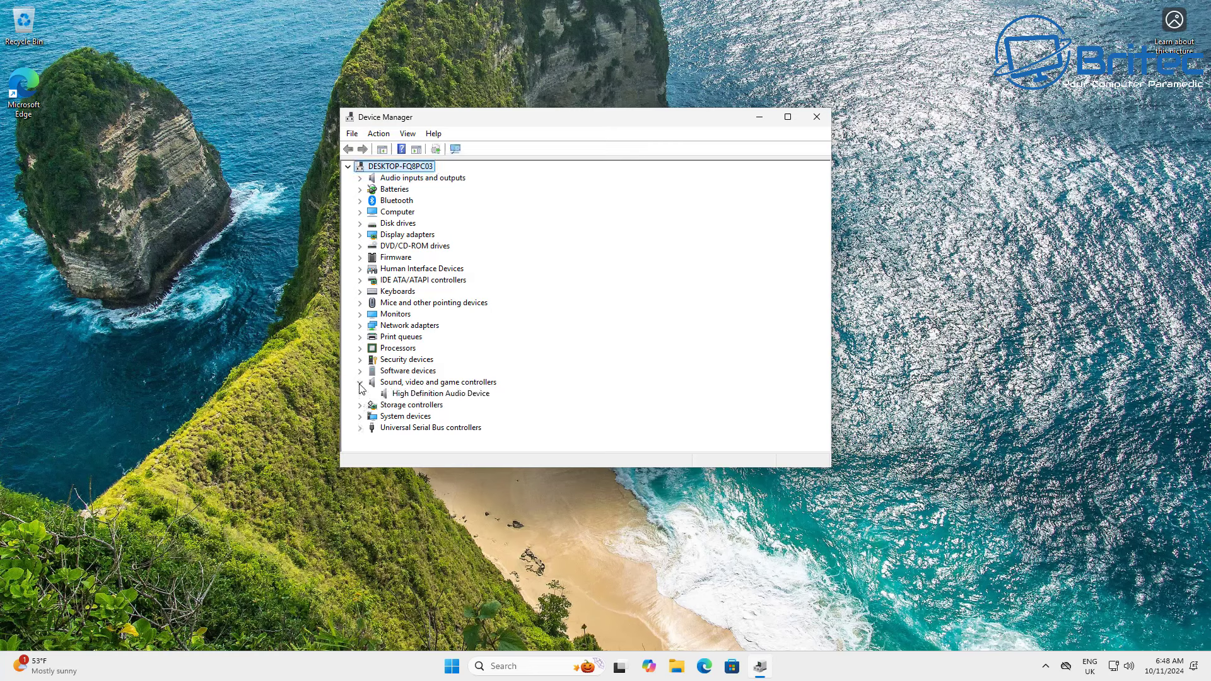
left_click(359, 383)
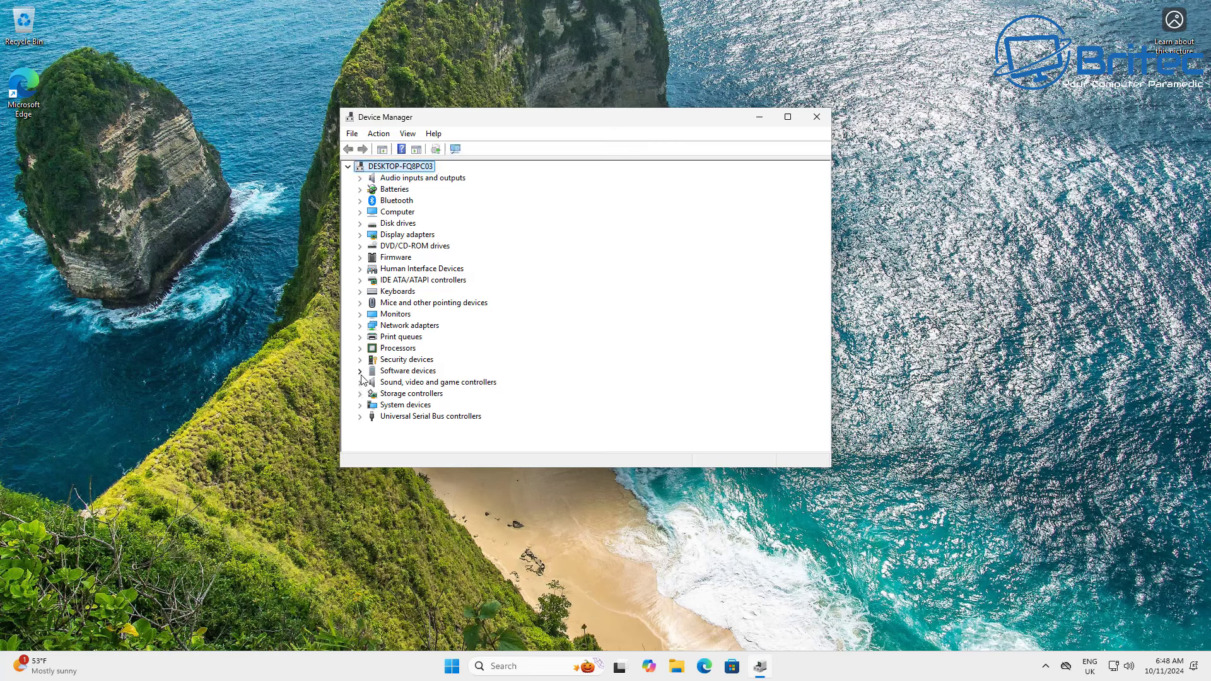
left_click(360, 326)
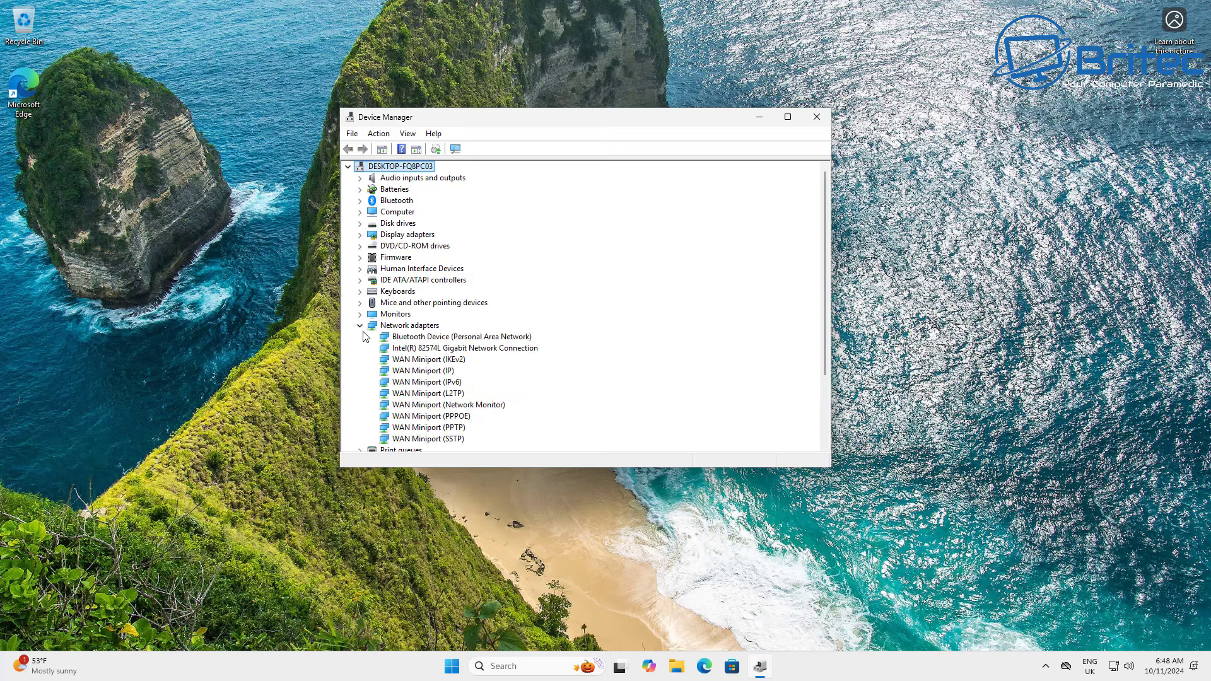
left_click(361, 326)
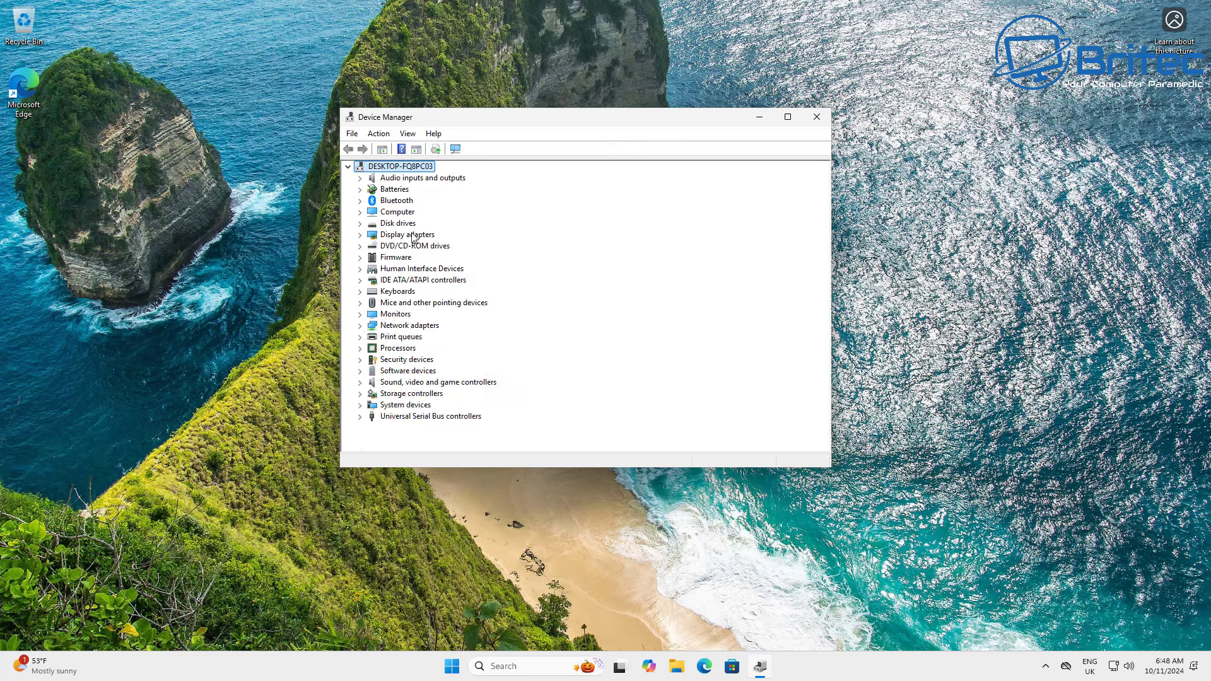
left_click(818, 121)
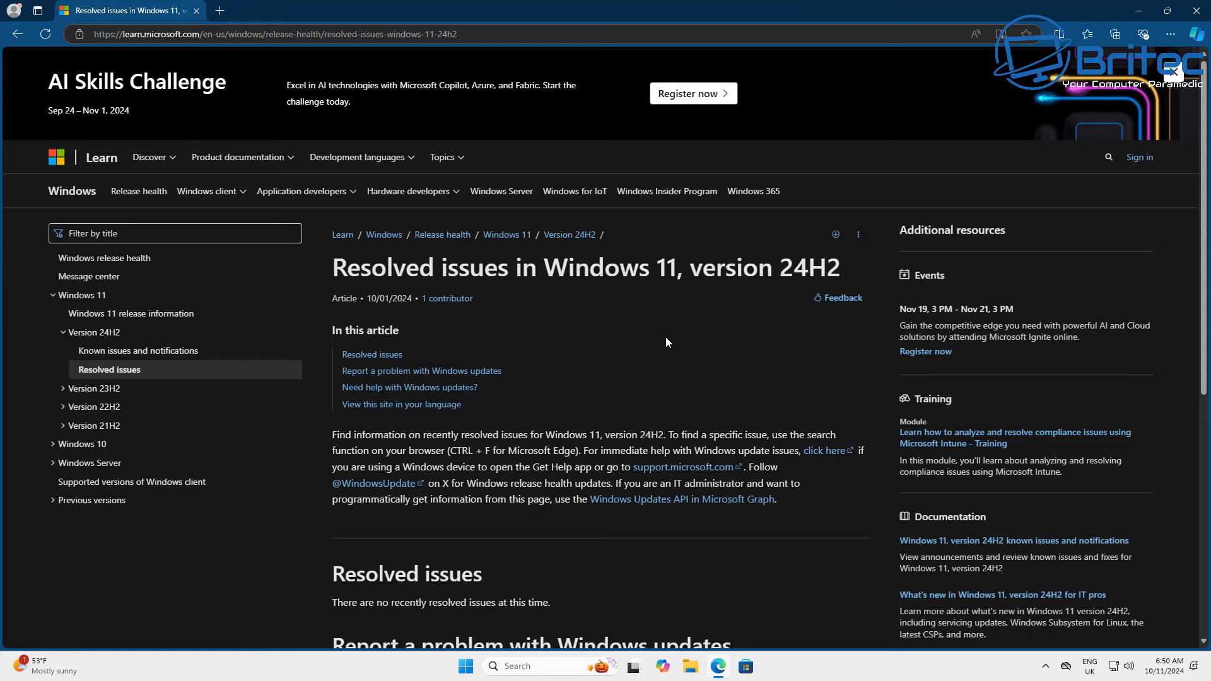
Step: Open the 24H2 'Known issues and notifications' article and scroll to its Known issues table
left_click(157, 354)
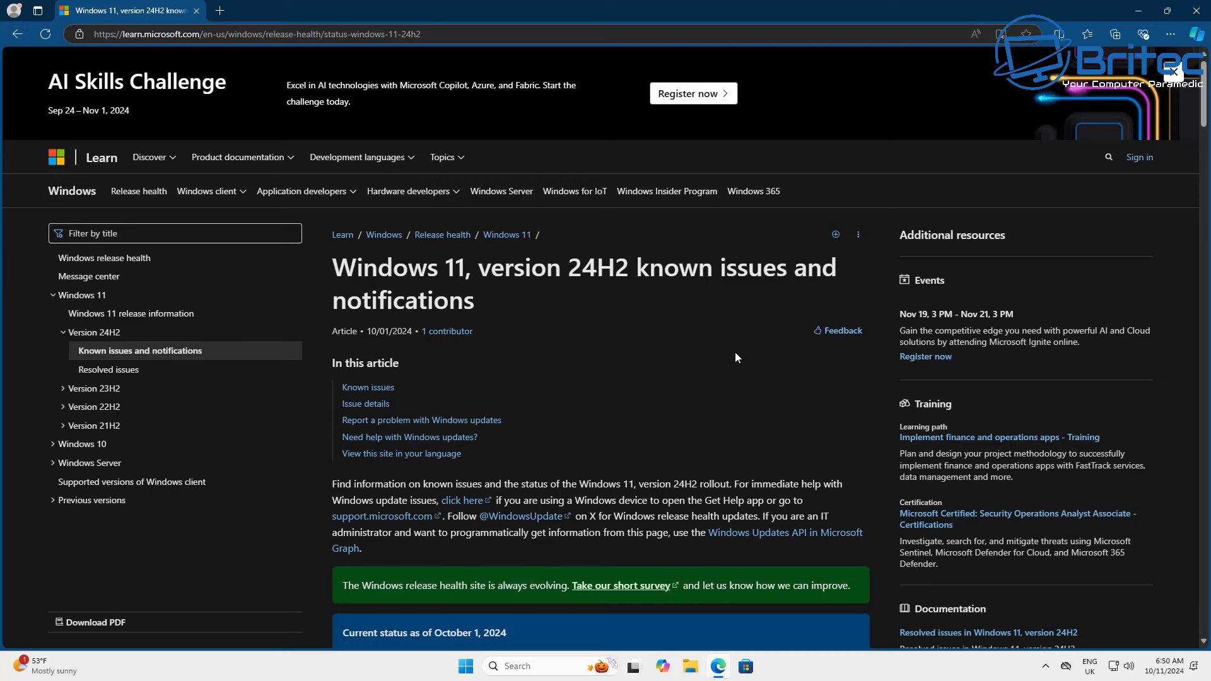
middle_click(654, 344)
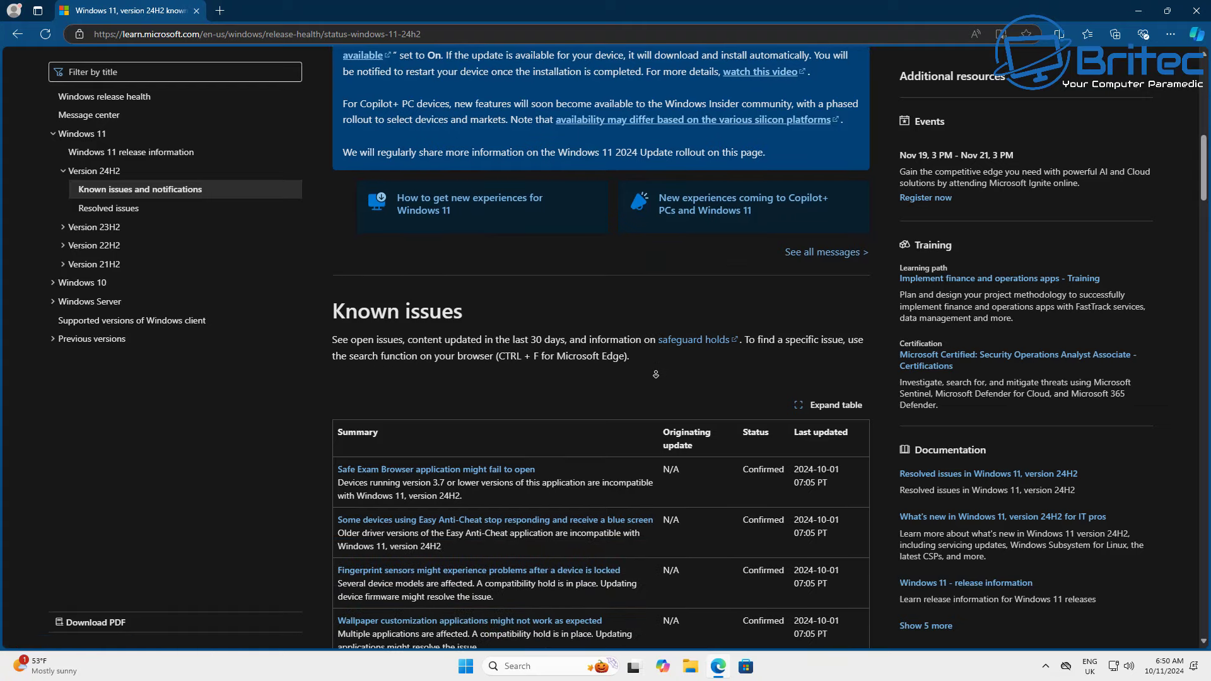
middle_click(657, 376)
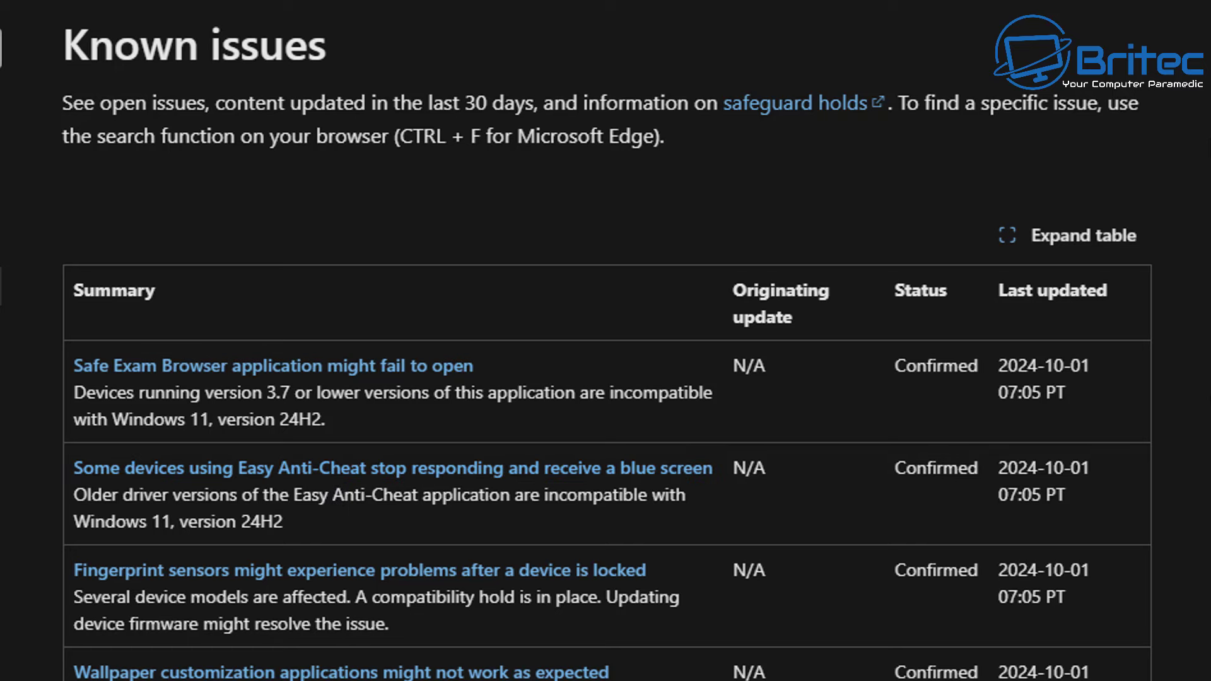
Step: Scroll through the known-issues article from Safe Exam Browser to the Intel Smart Sound Technology driver issue
scroll(606, 341, "down", 15)
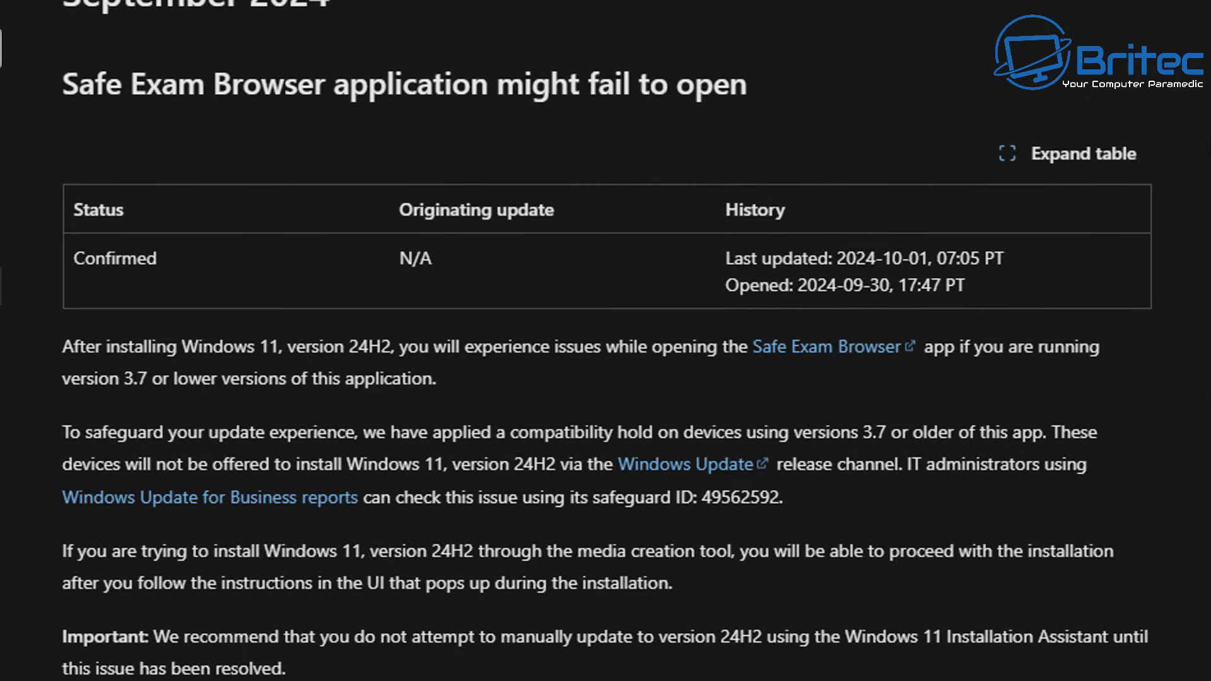
scroll(606, 341, "down", 15)
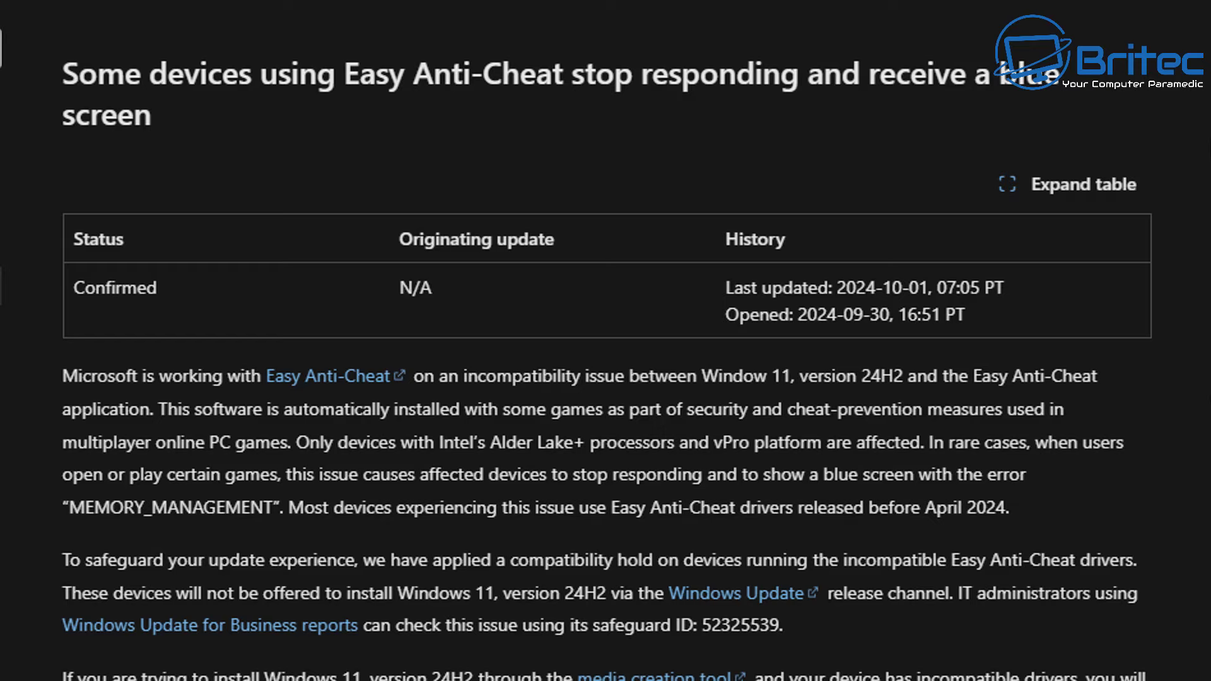
scroll(521, 458, "down", 10)
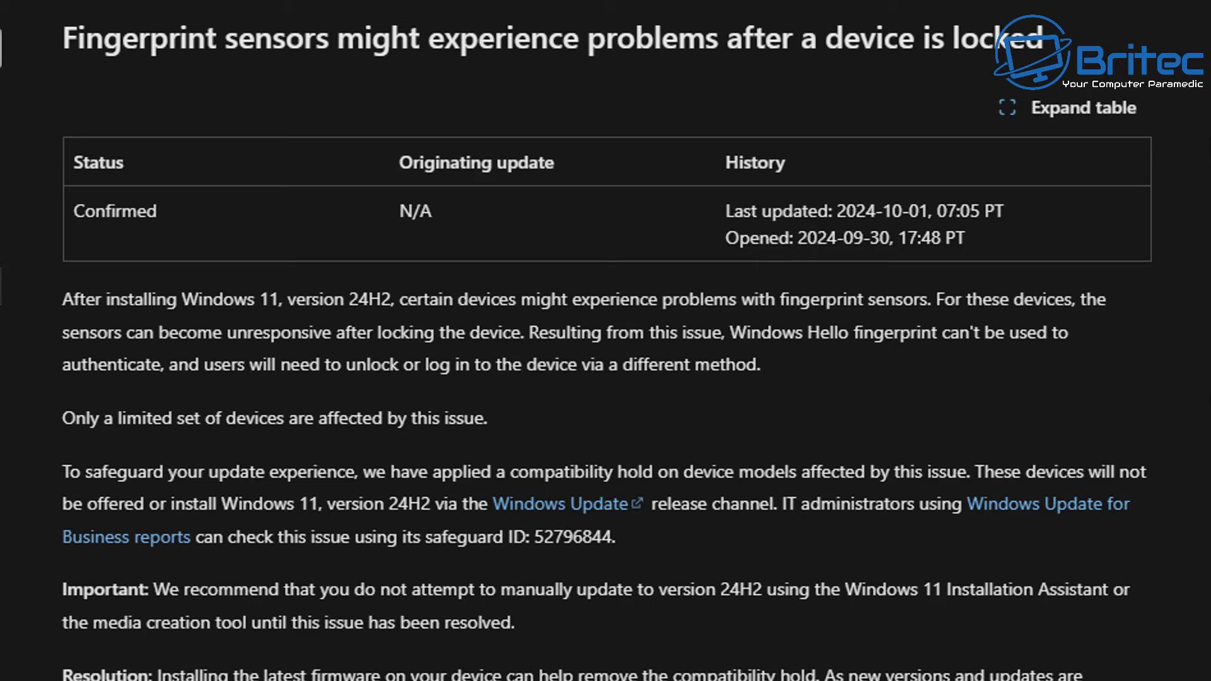
scroll(605, 340, "down", 5)
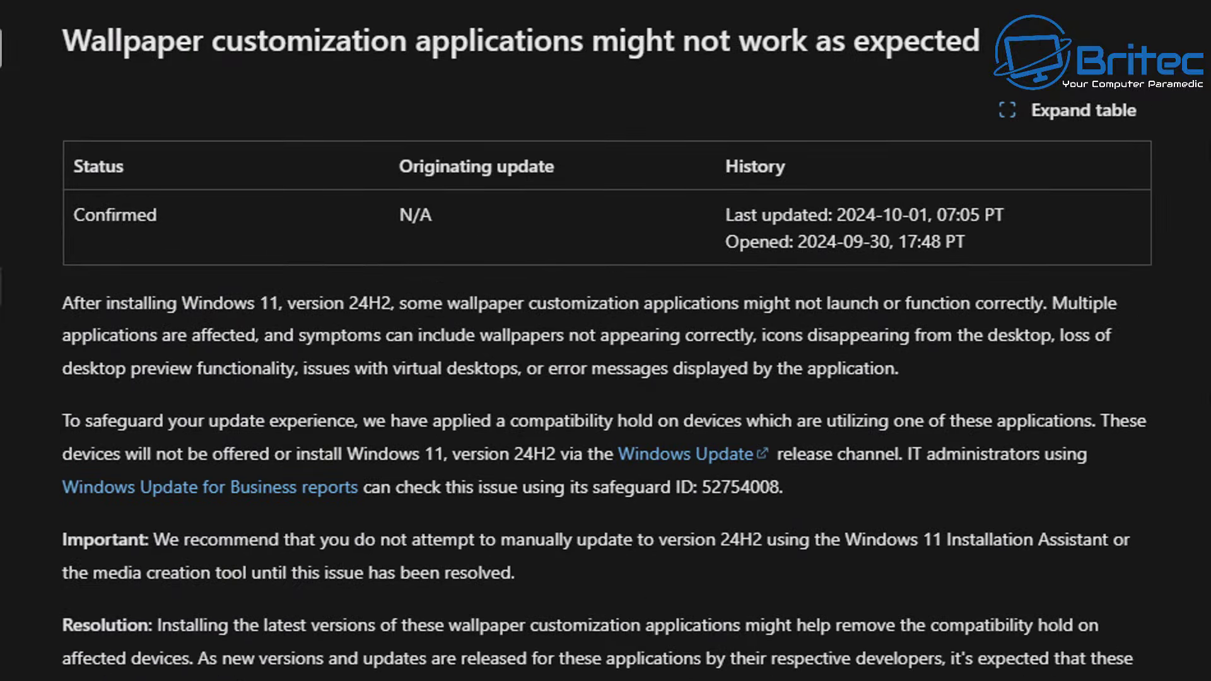
scroll(606, 340, "down", 10)
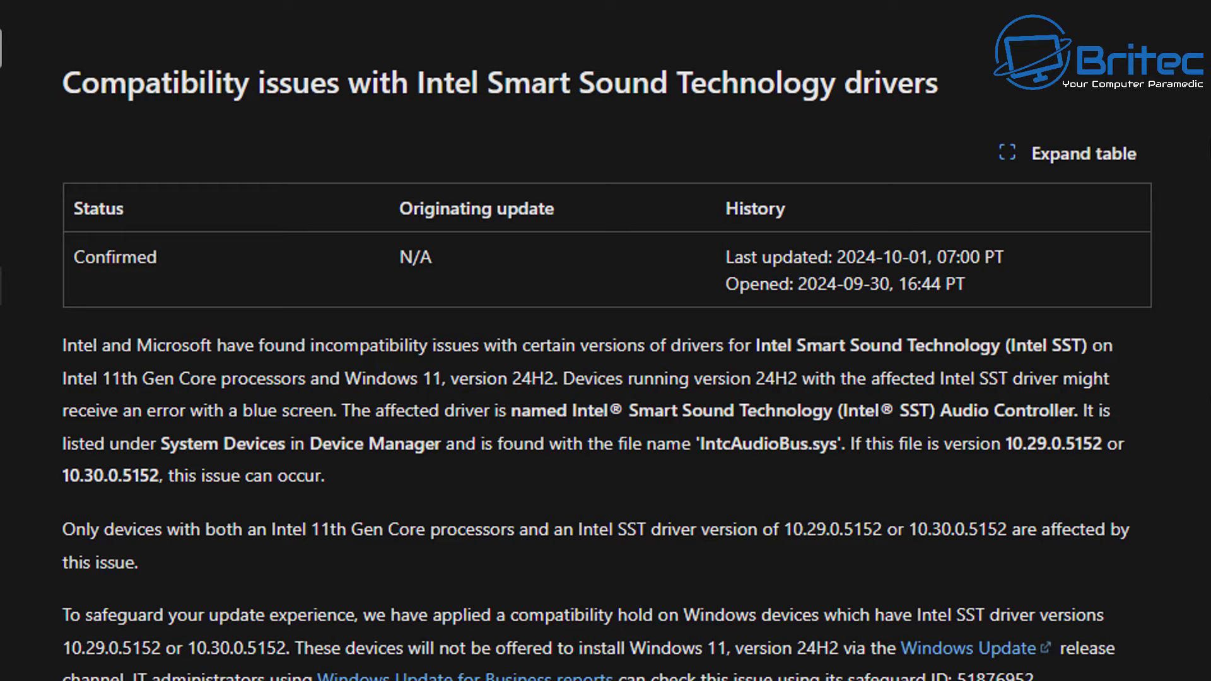
Step: Minimize Edge to show the beach wallpaper desktop and taskbar
left_click(1144, 6)
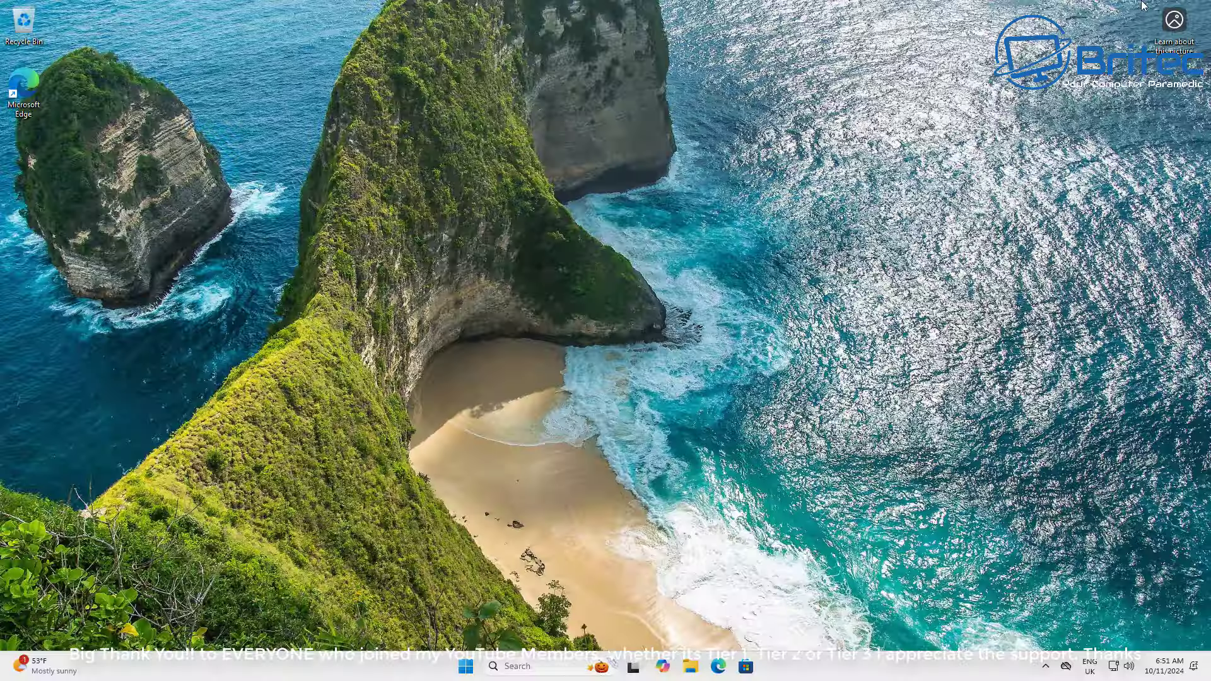